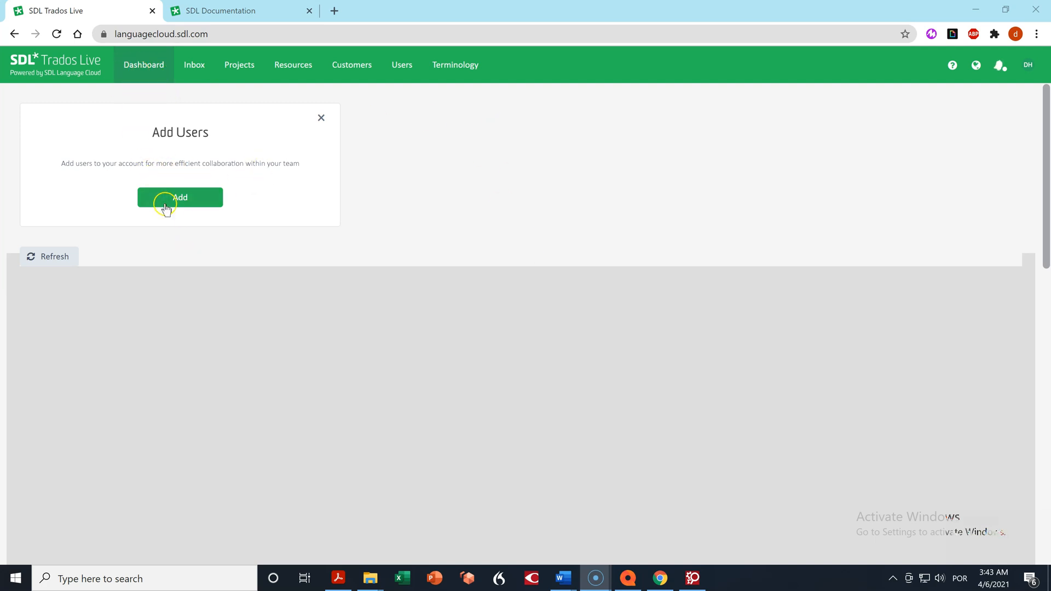
# - Open the Turma A 1 project and show its task stages
pyautogui.click(239, 66)
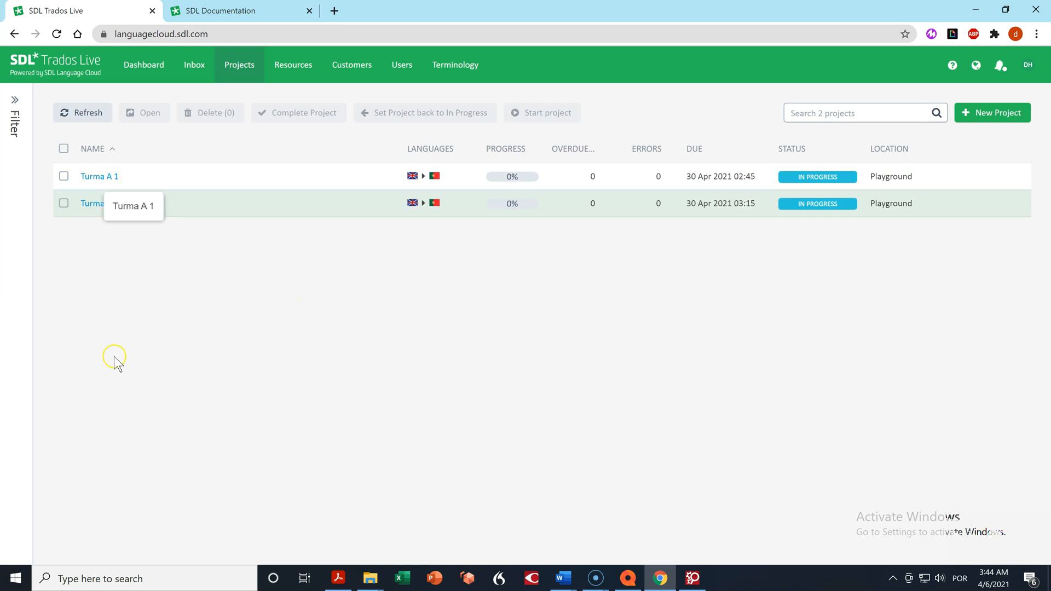
pyautogui.click(97, 181)
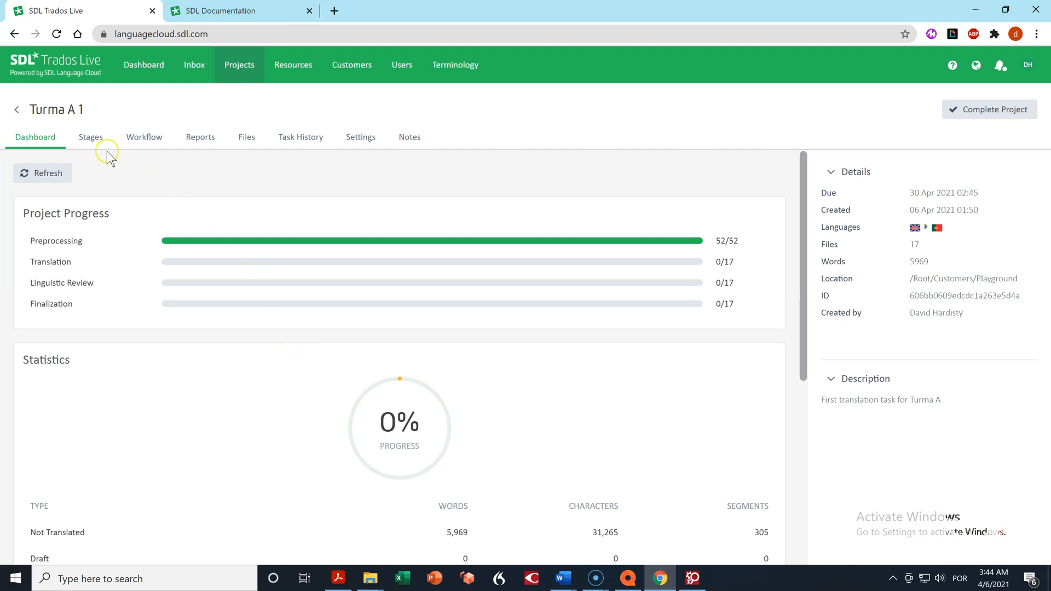
pyautogui.click(90, 140)
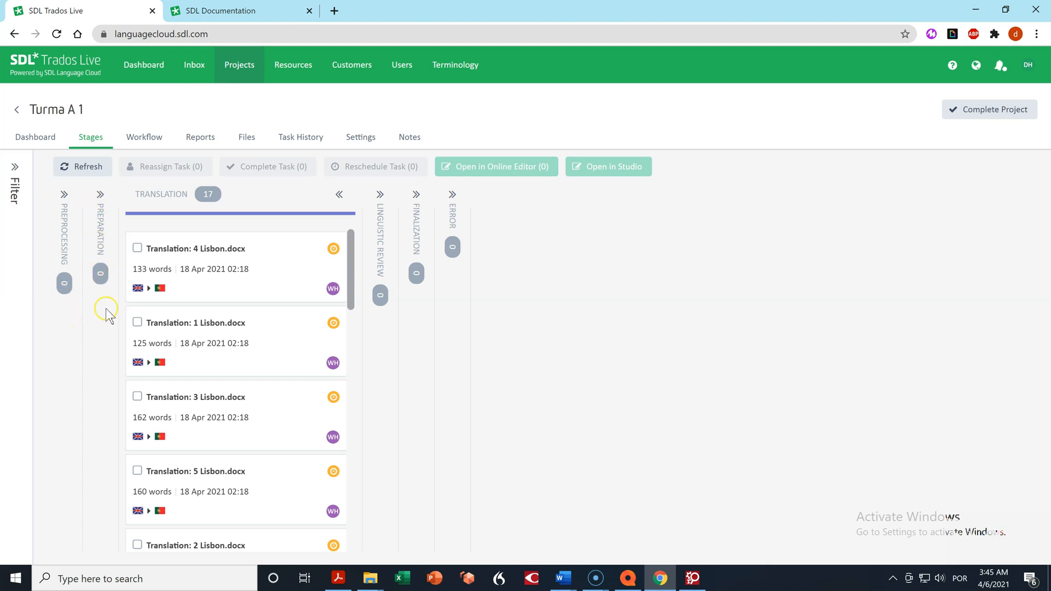
# - Look through all the document tasks in the project's Translation stage, checking their due dates and assignees
pyautogui.scroll(-4, 203, 498)
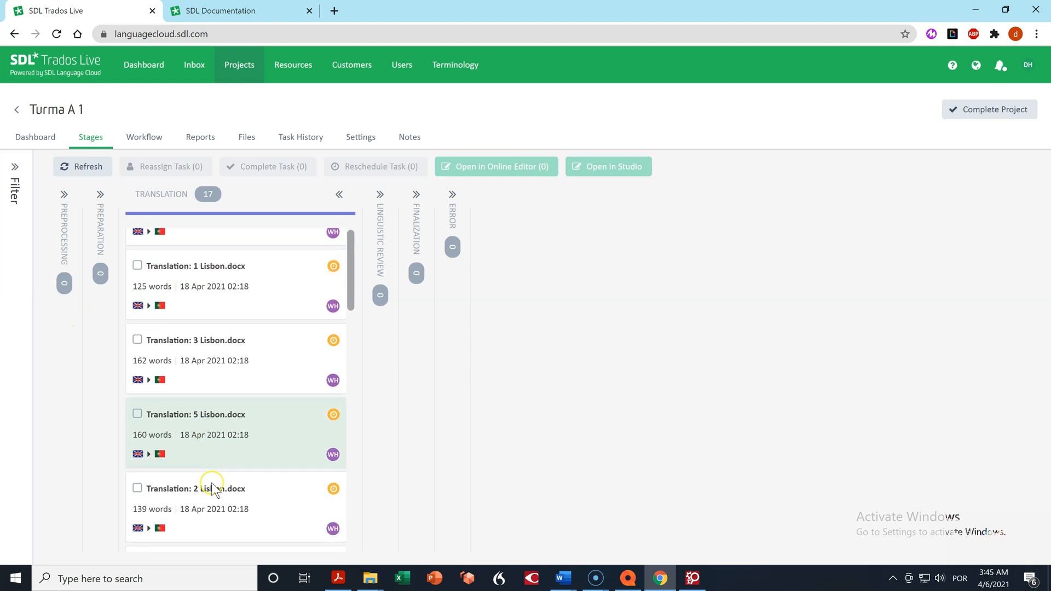
pyautogui.scroll(-5, 229, 485)
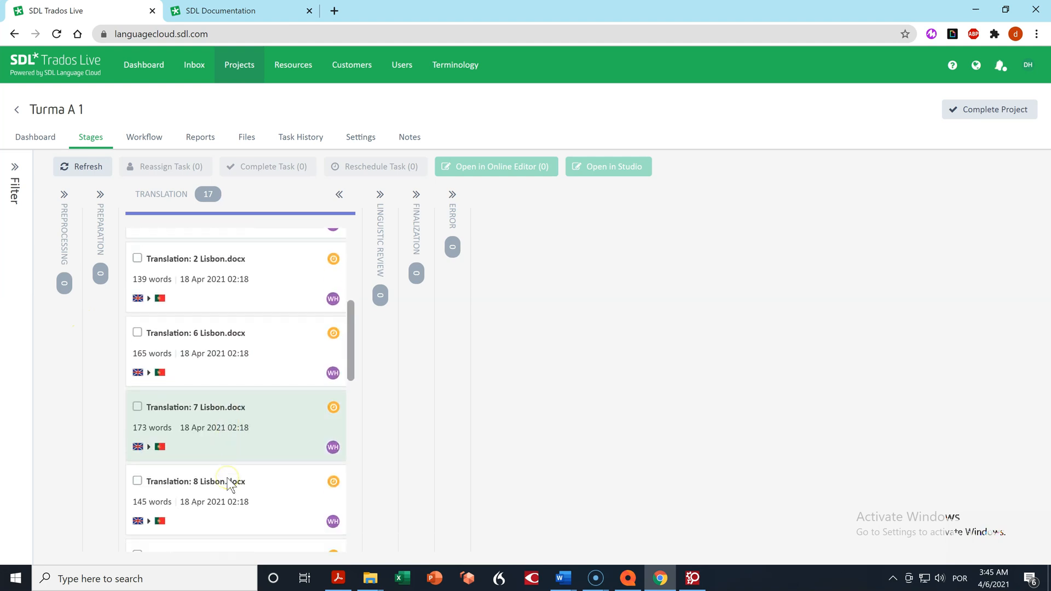
pyautogui.scroll(10, 229, 485)
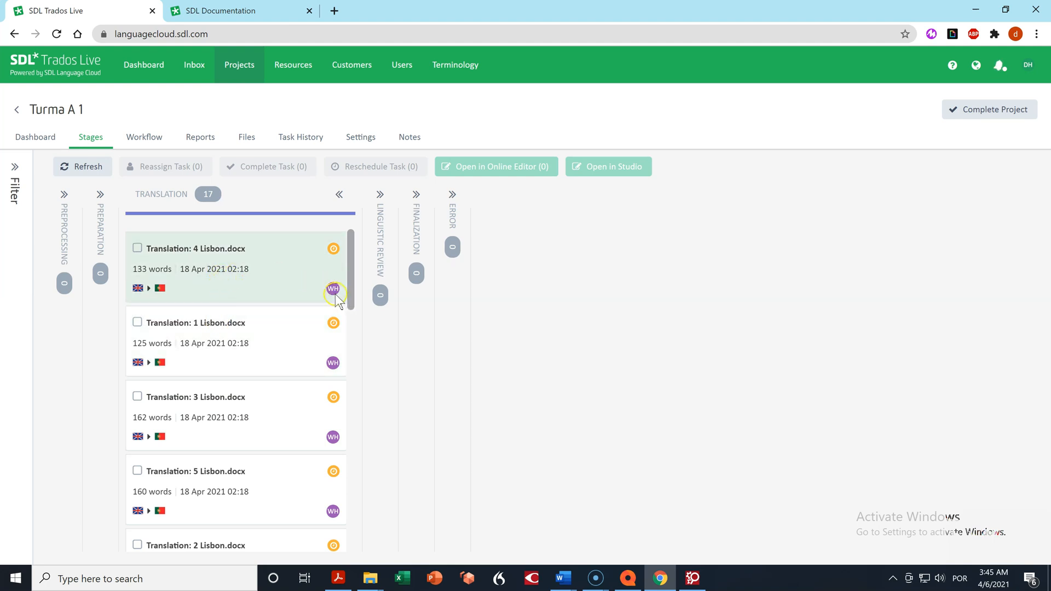
pyautogui.click(334, 438)
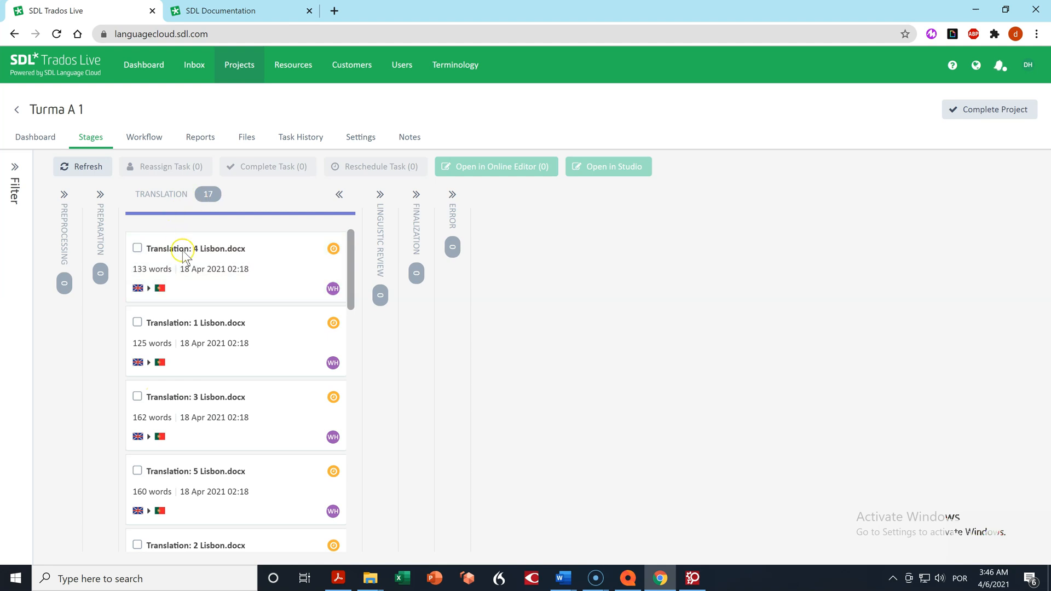
pyautogui.scroll(-1, 332, 354)
pyautogui.scroll(-4, 333, 361)
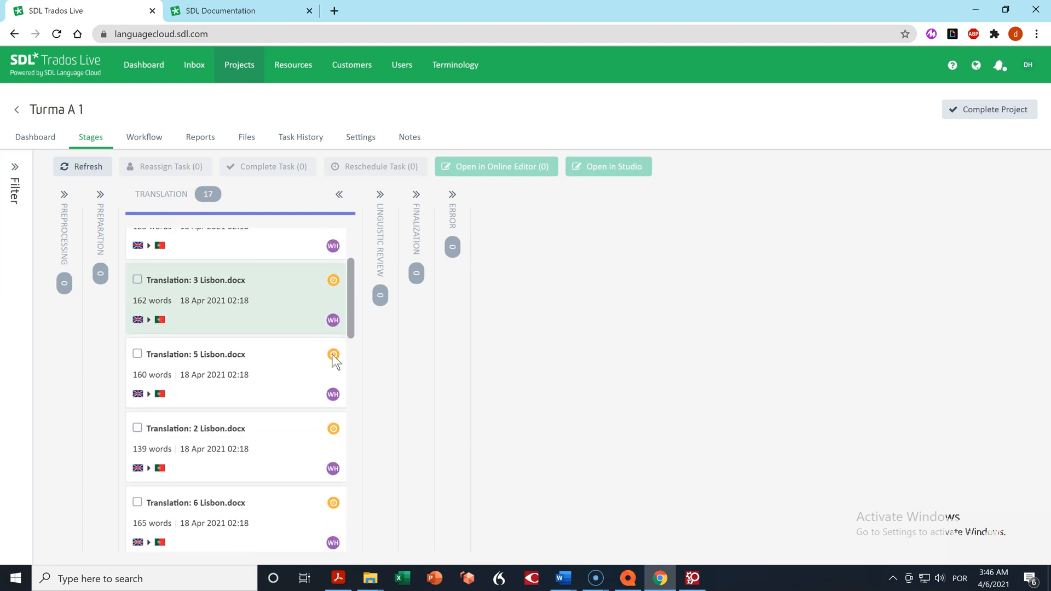
pyautogui.scroll(-5, 335, 361)
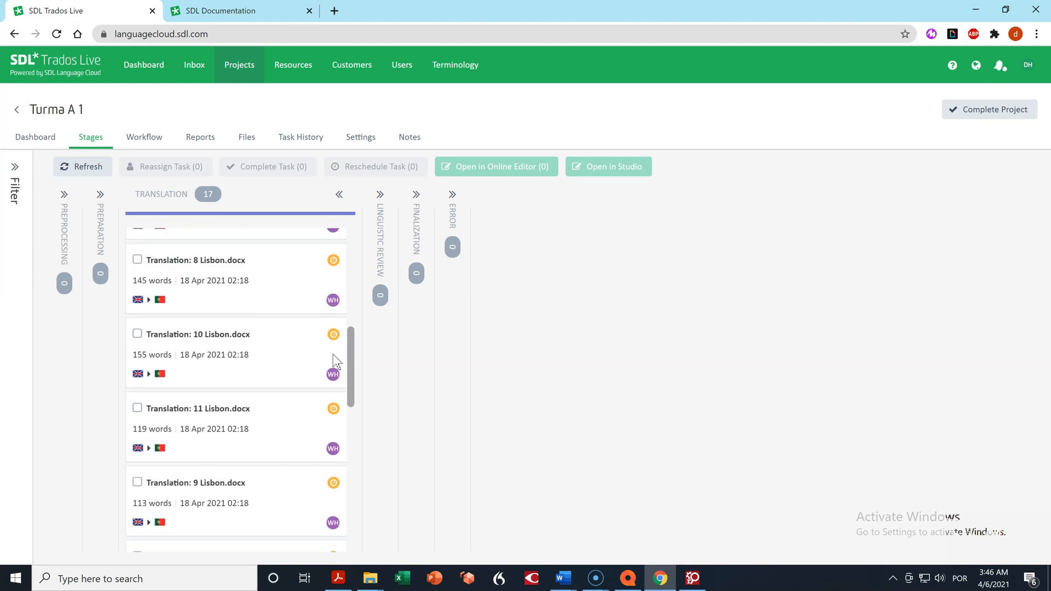
pyautogui.scroll(-5, 333, 355)
pyautogui.scroll(-4, 335, 387)
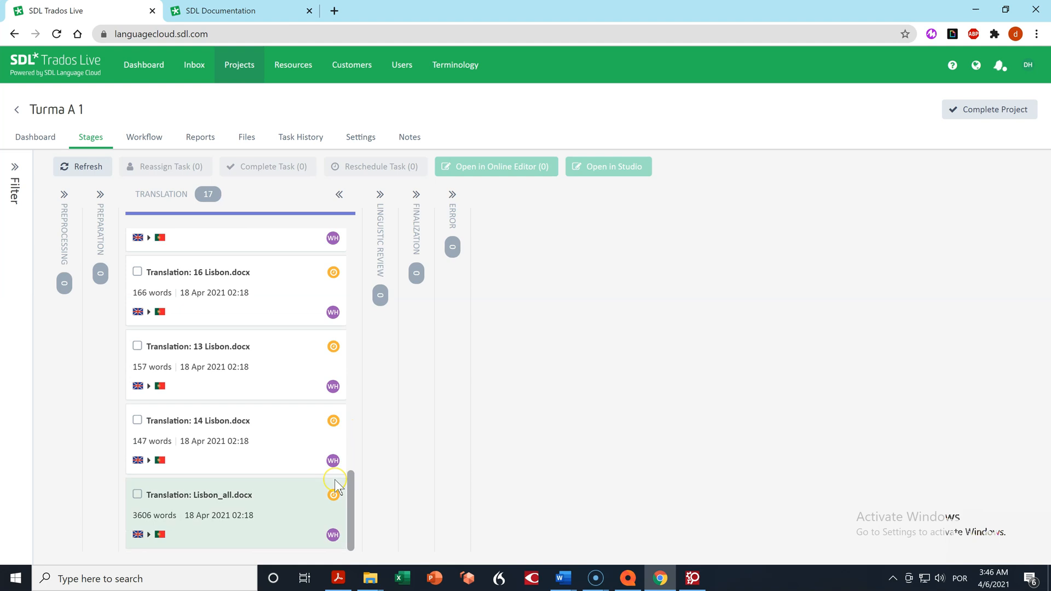
pyautogui.scroll(10, 335, 486)
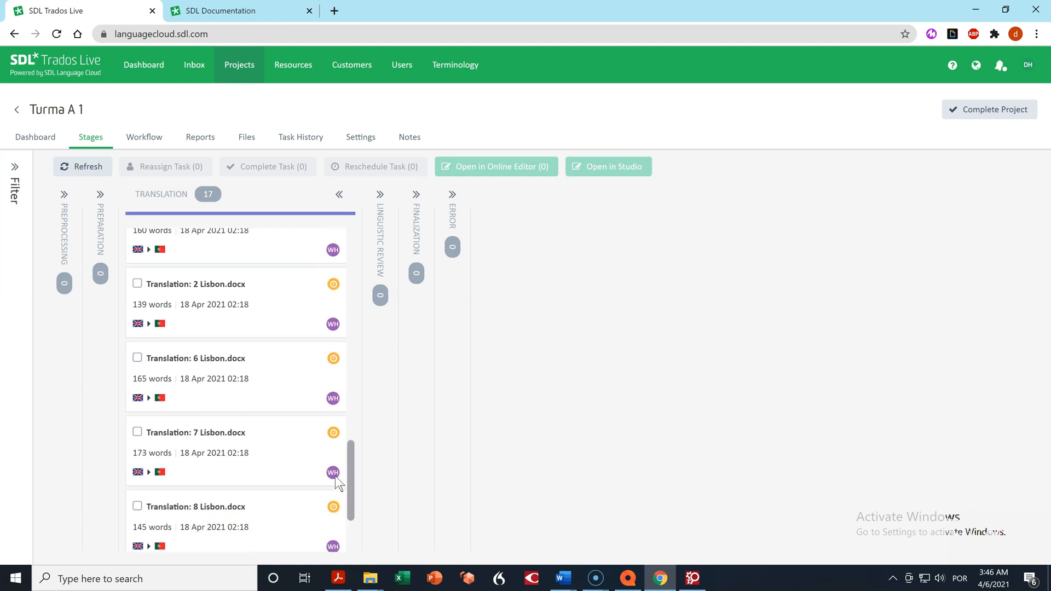
pyautogui.click(205, 378)
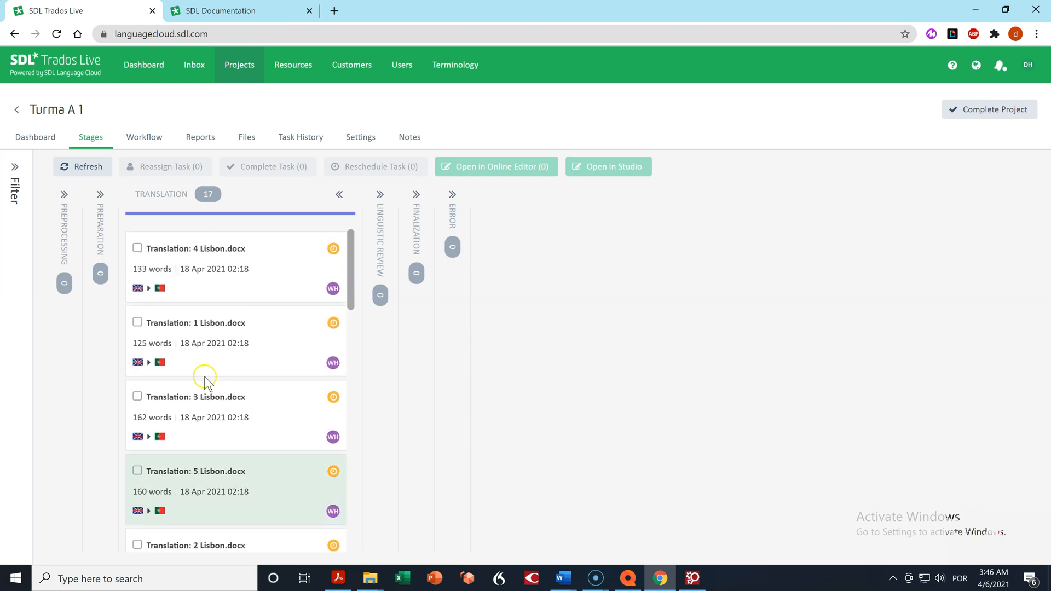
# - Start reassigning the 1 Lisbon.docx translation task and remove its current assignee
pyautogui.click(138, 324)
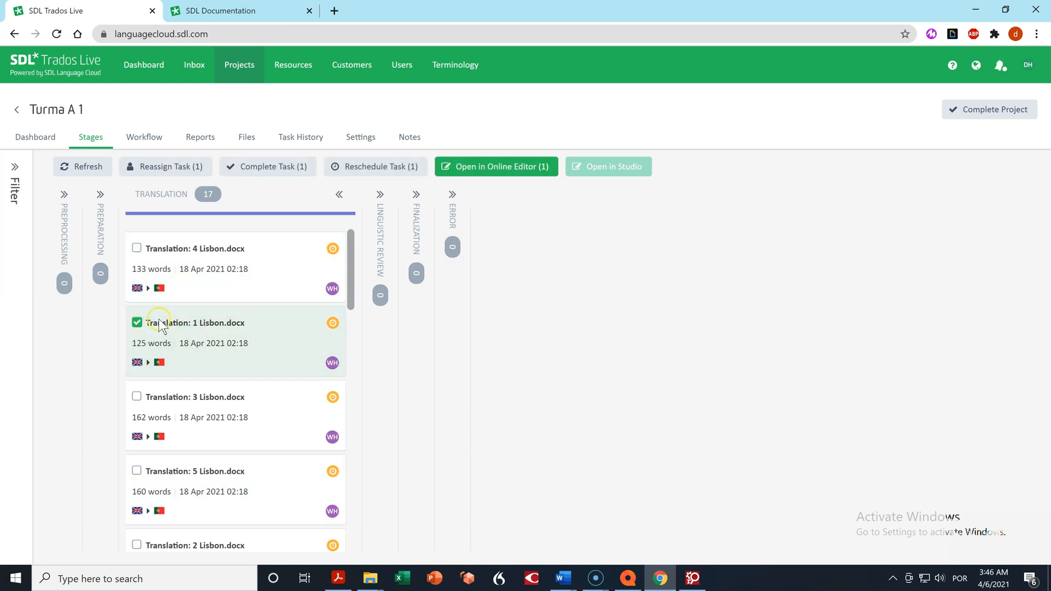
pyautogui.click(169, 168)
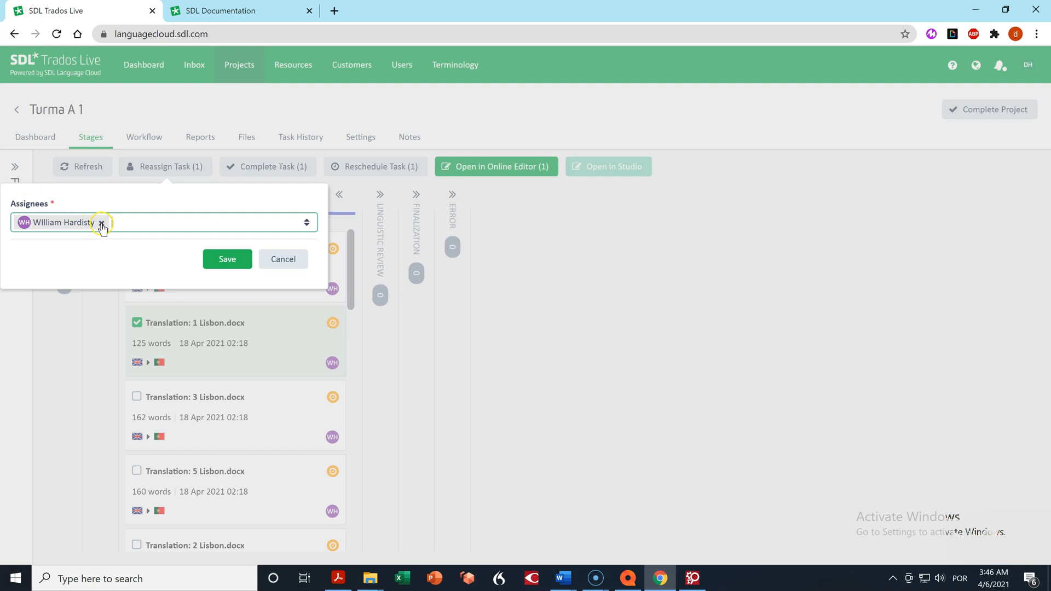
pyautogui.click(102, 223)
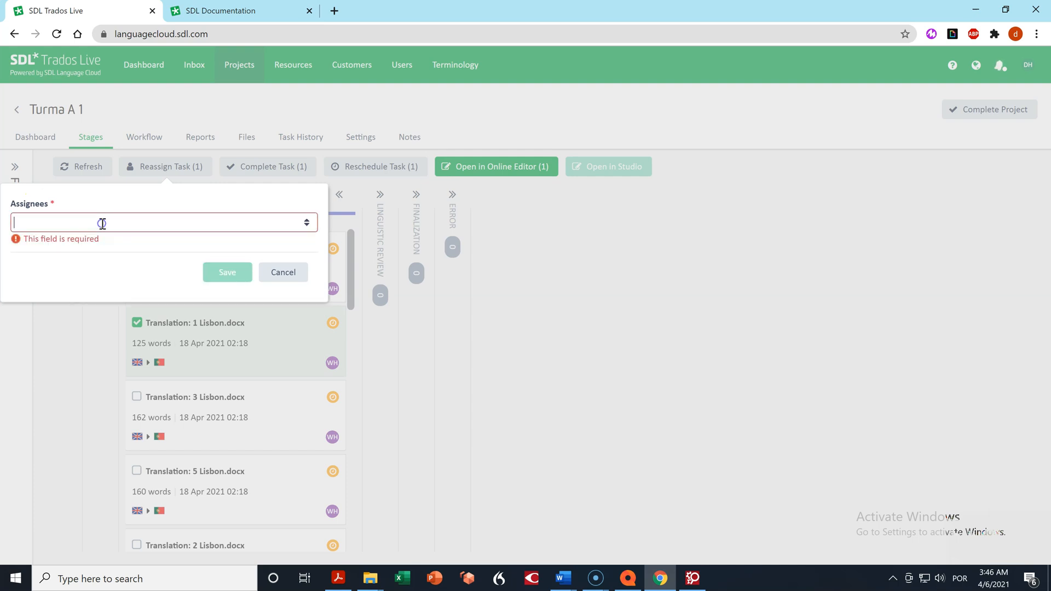
pyautogui.click(102, 223)
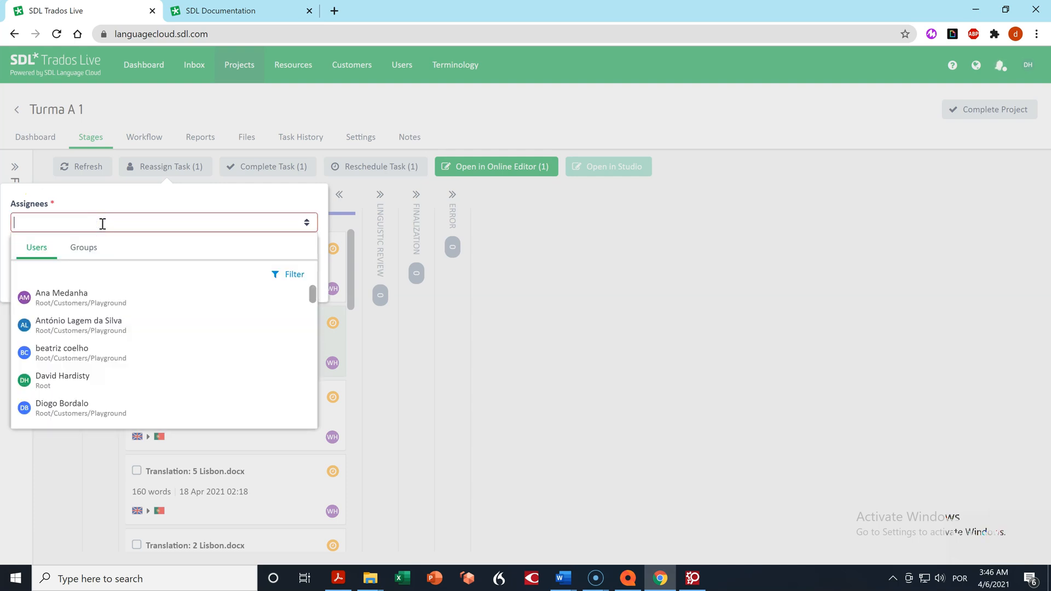
# - Find the user with the initials AL by first name, make them the only assignee and save the reassignment
pyautogui.write('ant')
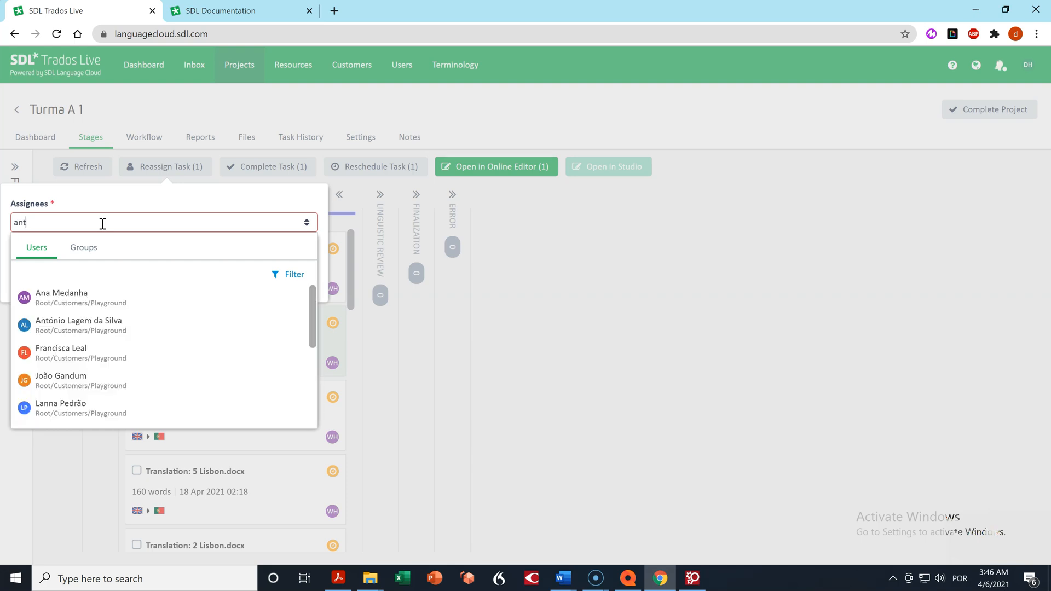
pyautogui.click(148, 226)
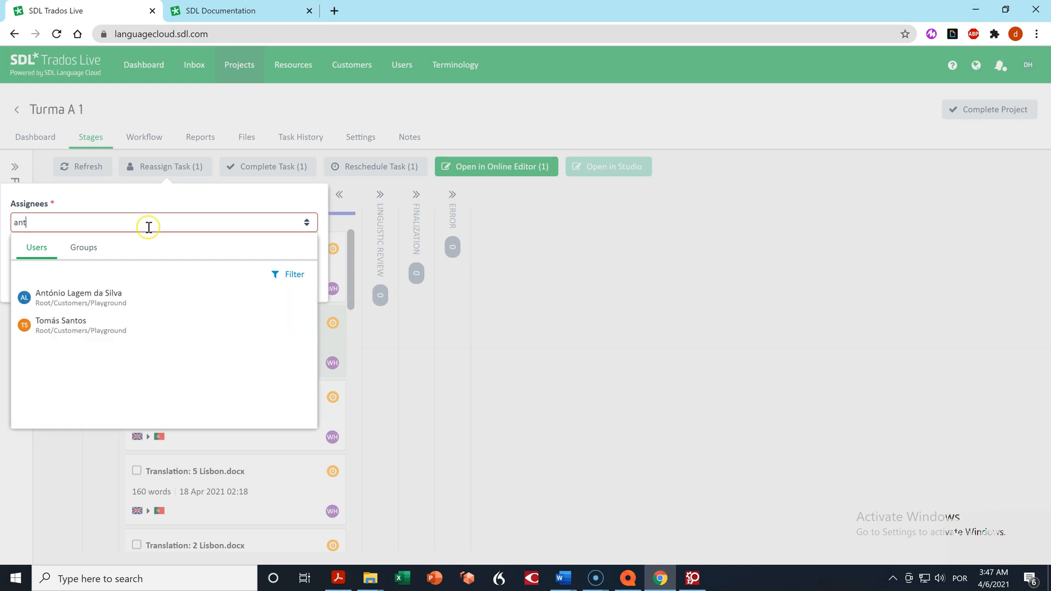
pyautogui.click(82, 300)
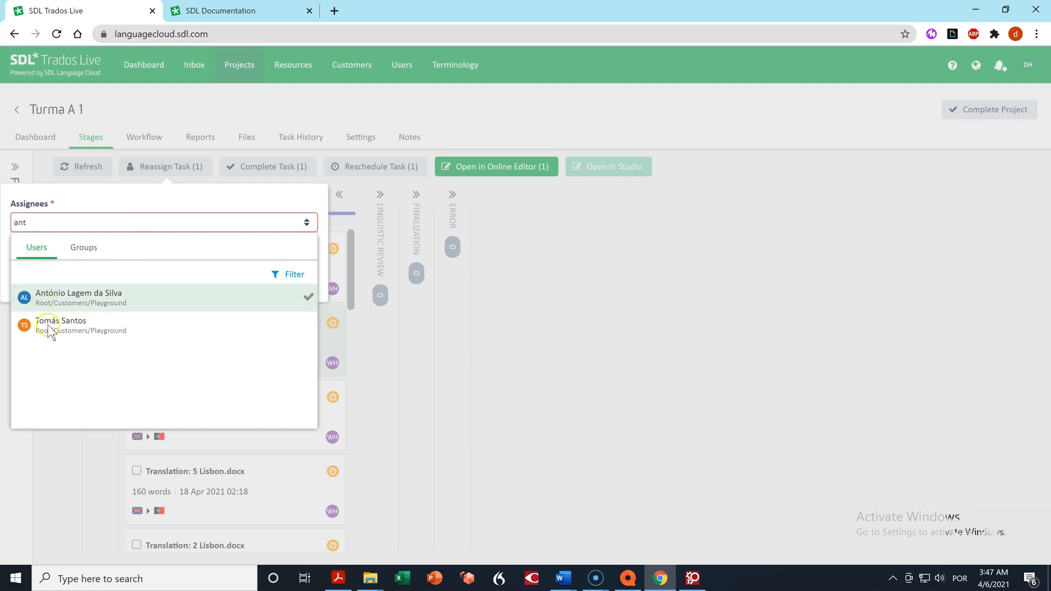
pyautogui.click(66, 326)
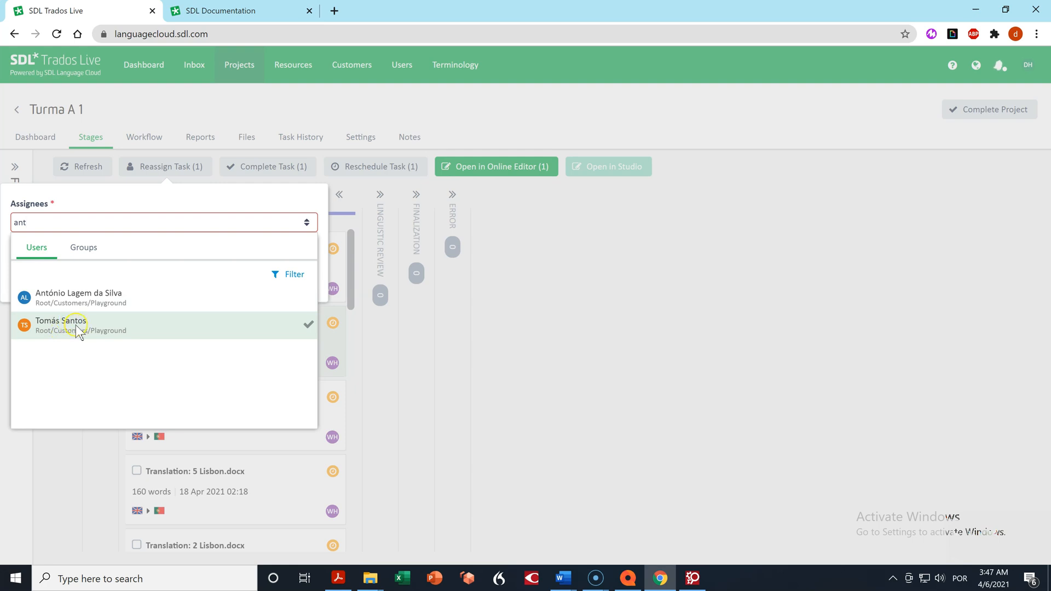
pyautogui.click(91, 295)
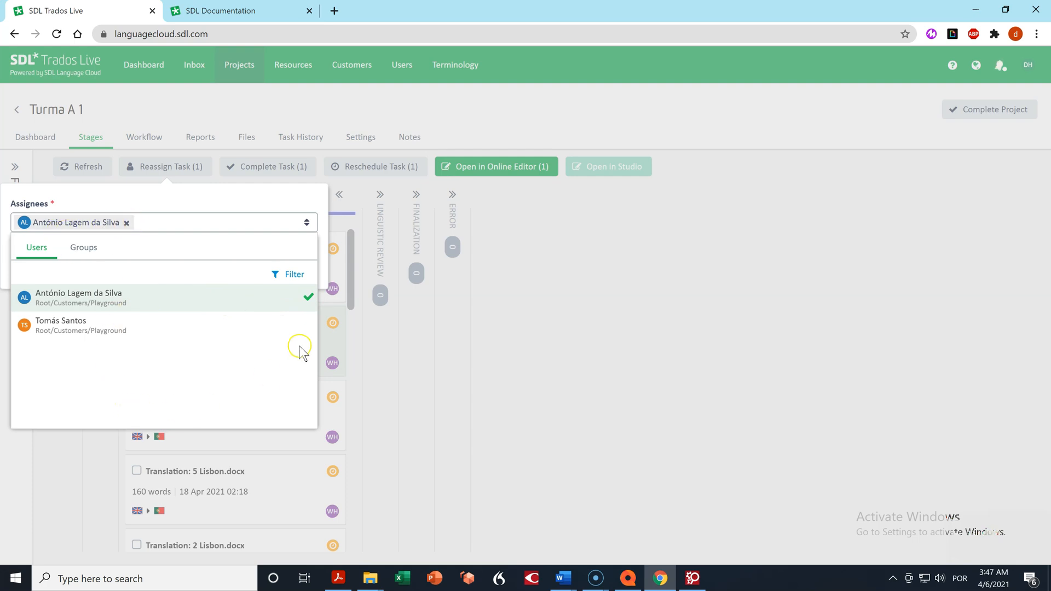
pyautogui.click(113, 299)
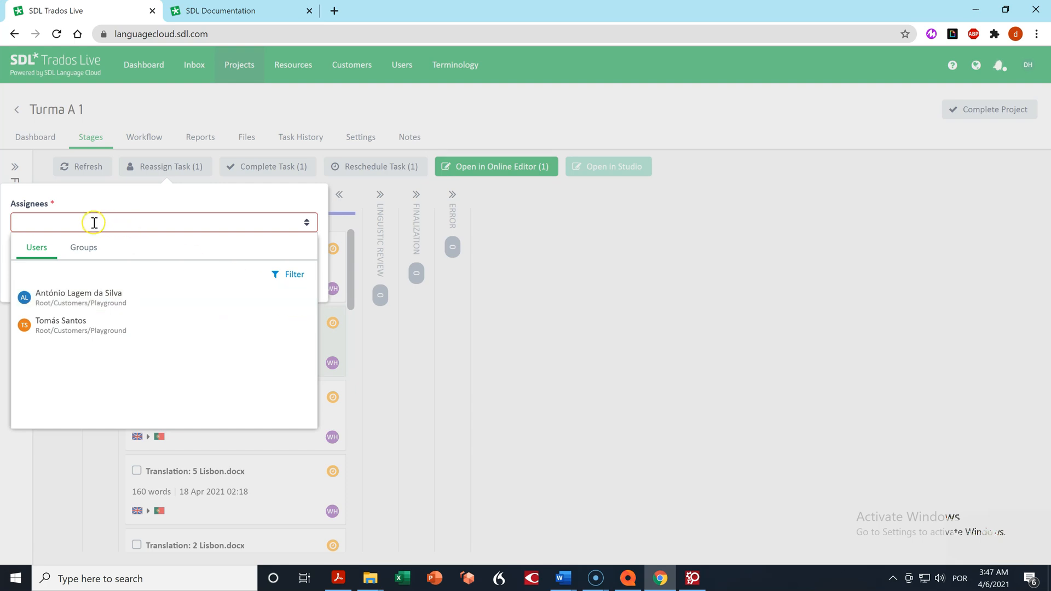
pyautogui.click(93, 294)
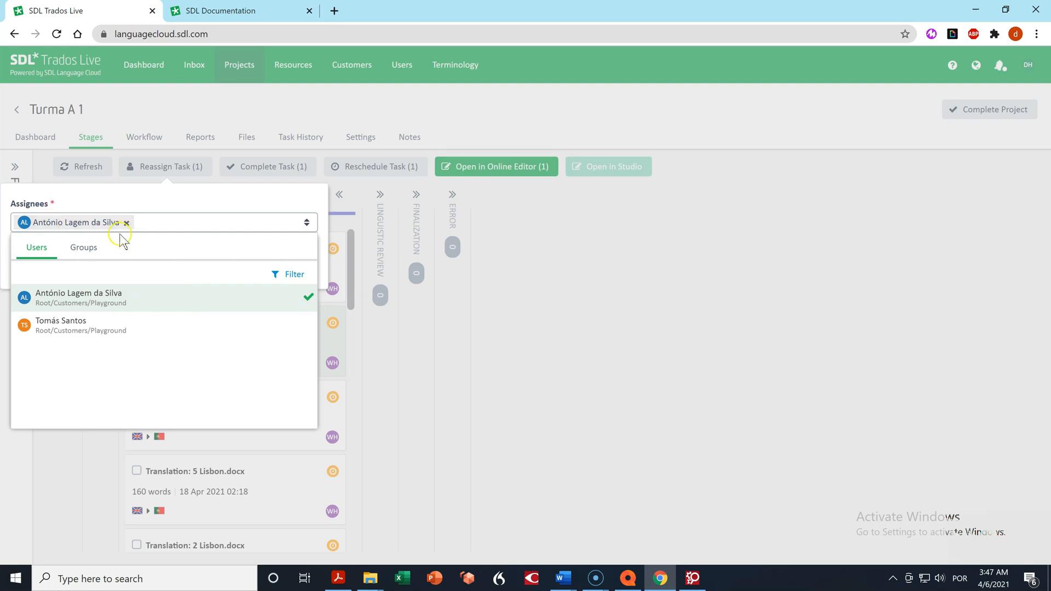
pyautogui.click(307, 224)
pyautogui.click(229, 263)
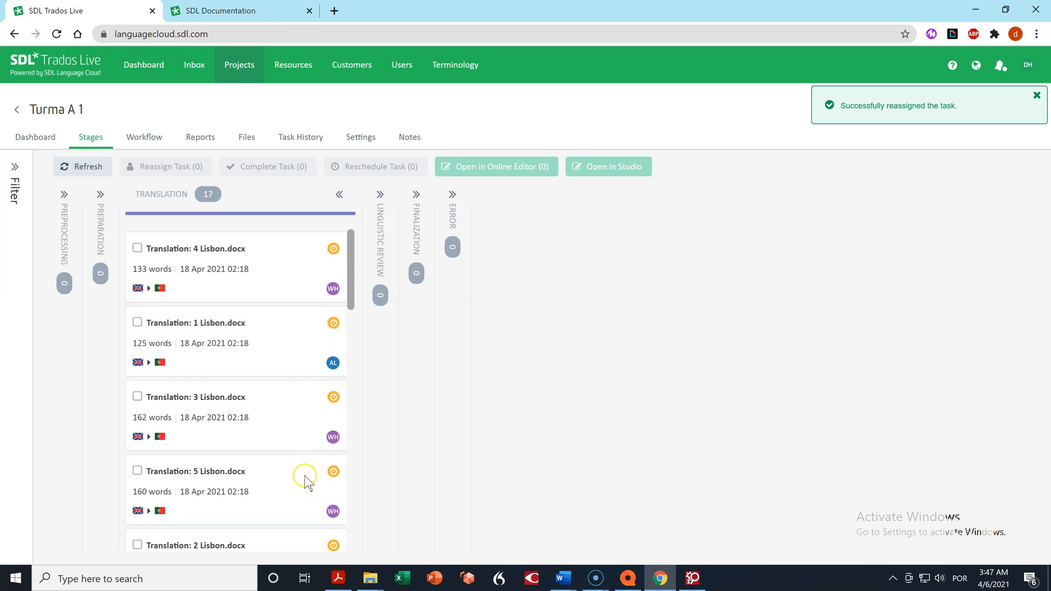
# - Reassign the 2 Lisbon.docx translation task, replacing its current assignee with the user with the initials FC, and save
pyautogui.scroll(-1, 304, 476)
pyautogui.scroll(-2, 244, 506)
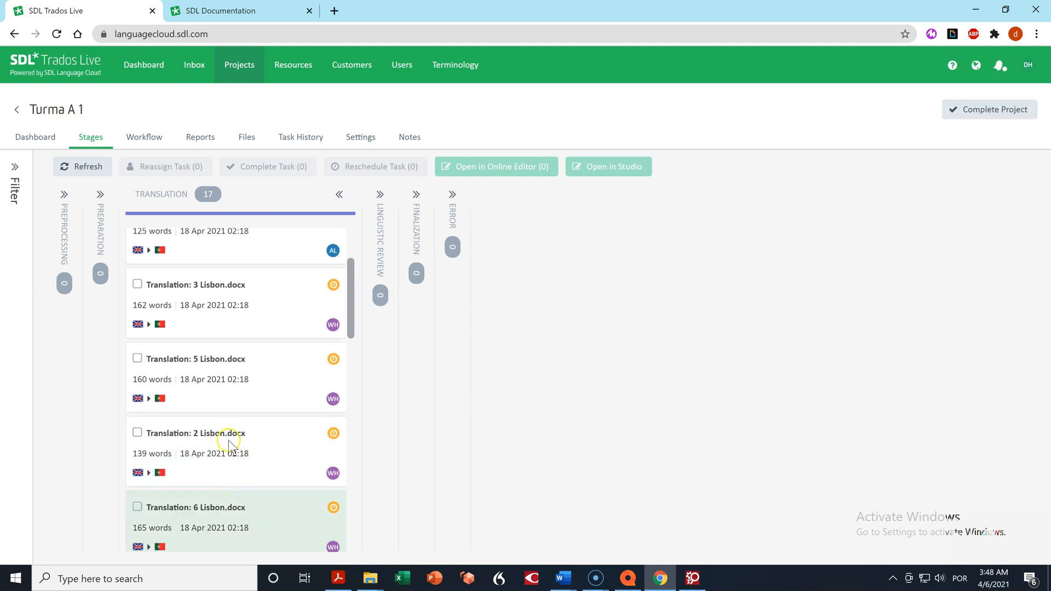
pyautogui.click(137, 433)
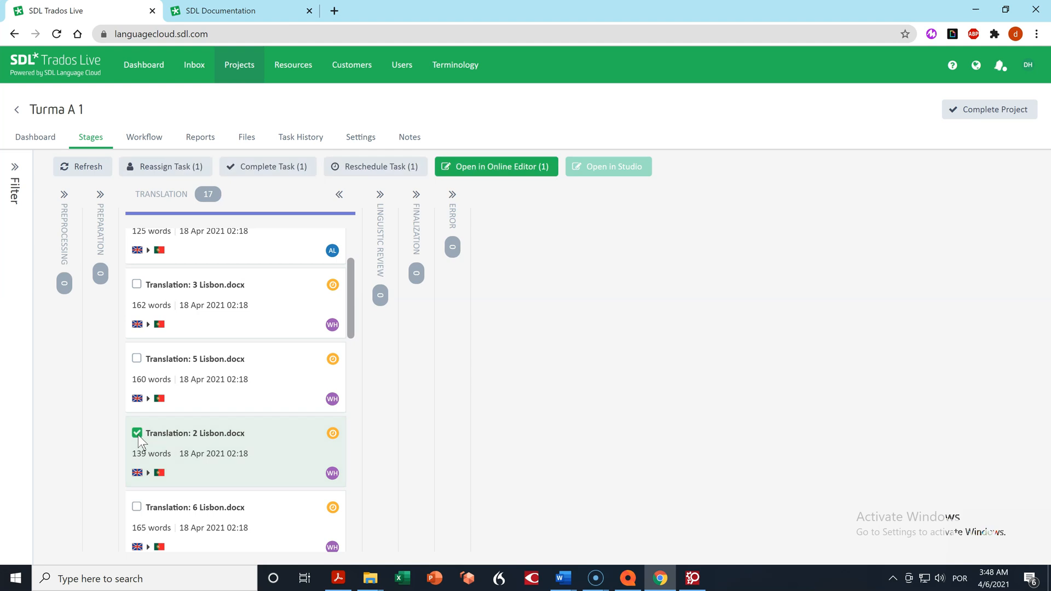
pyautogui.click(174, 168)
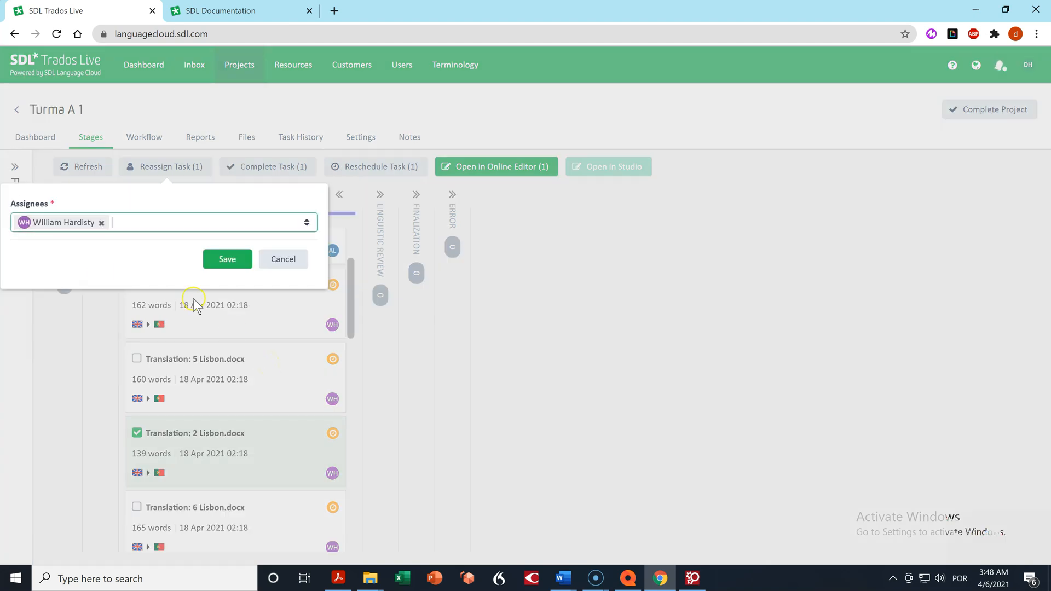
pyautogui.click(101, 223)
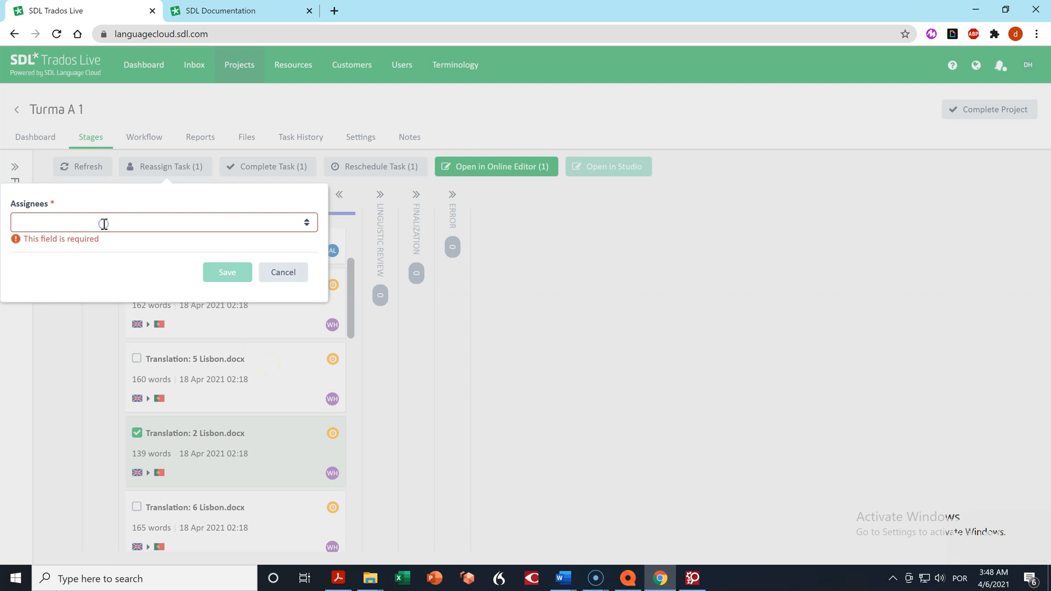
pyautogui.write('fil')
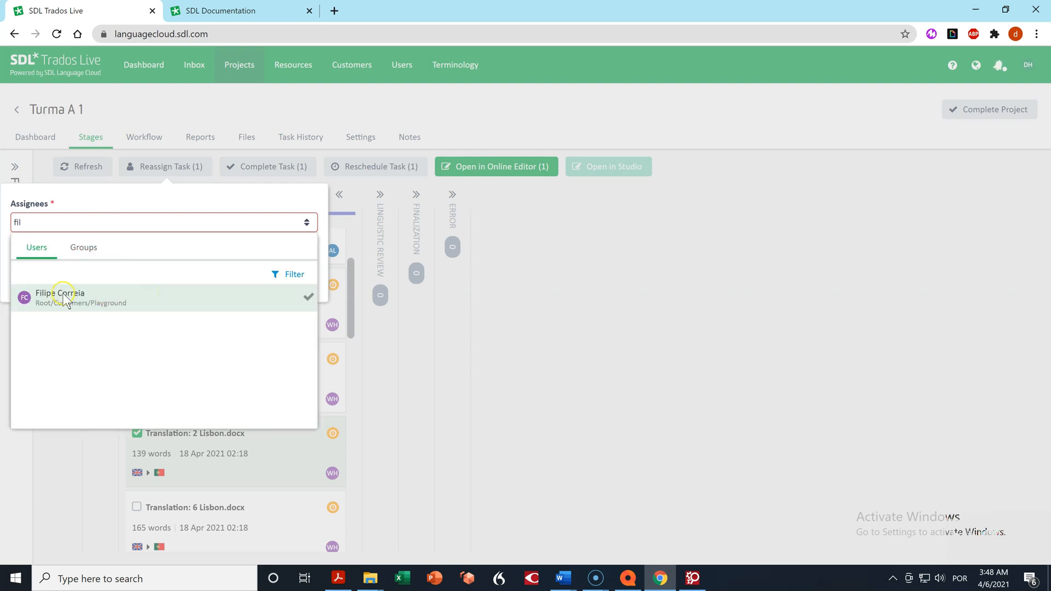
pyautogui.click(63, 297)
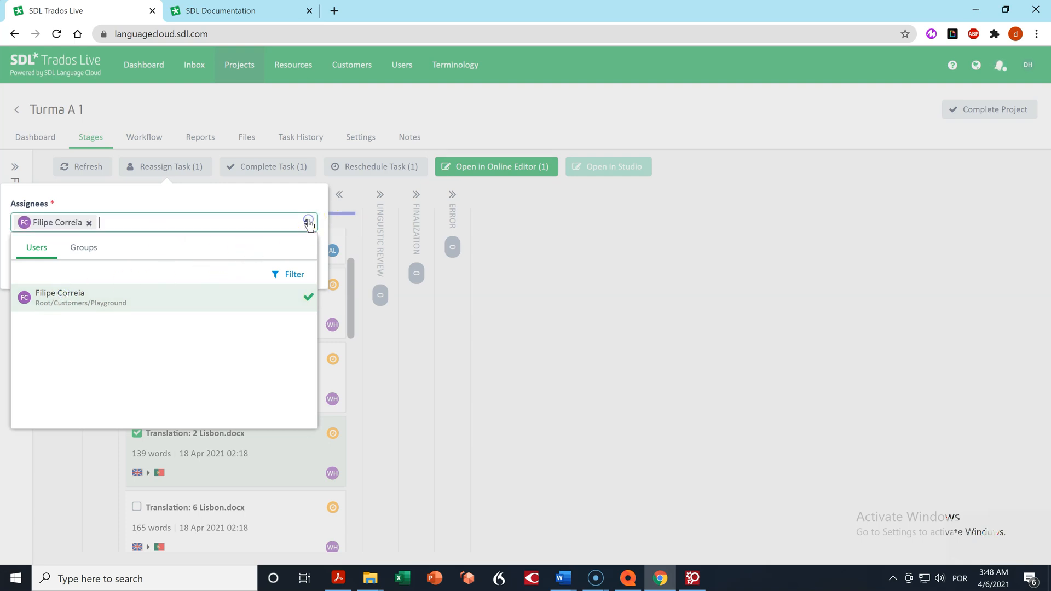
pyautogui.click(307, 223)
pyautogui.click(228, 260)
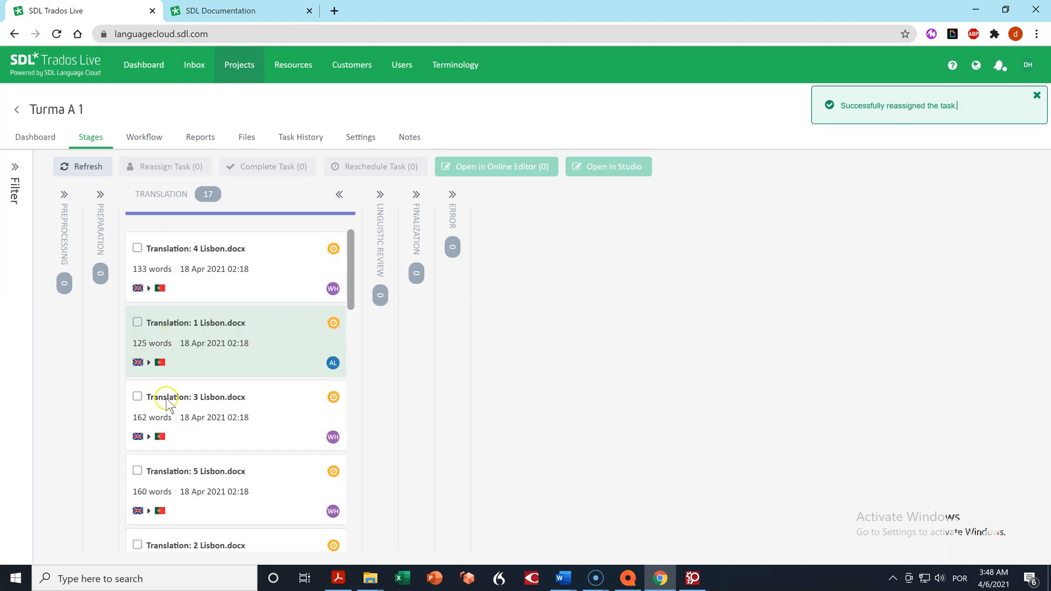
# - Reassign the 3 Lisbon.docx translation task, replacing its current assignee with the user with the initials FL, and save
pyautogui.click(137, 396)
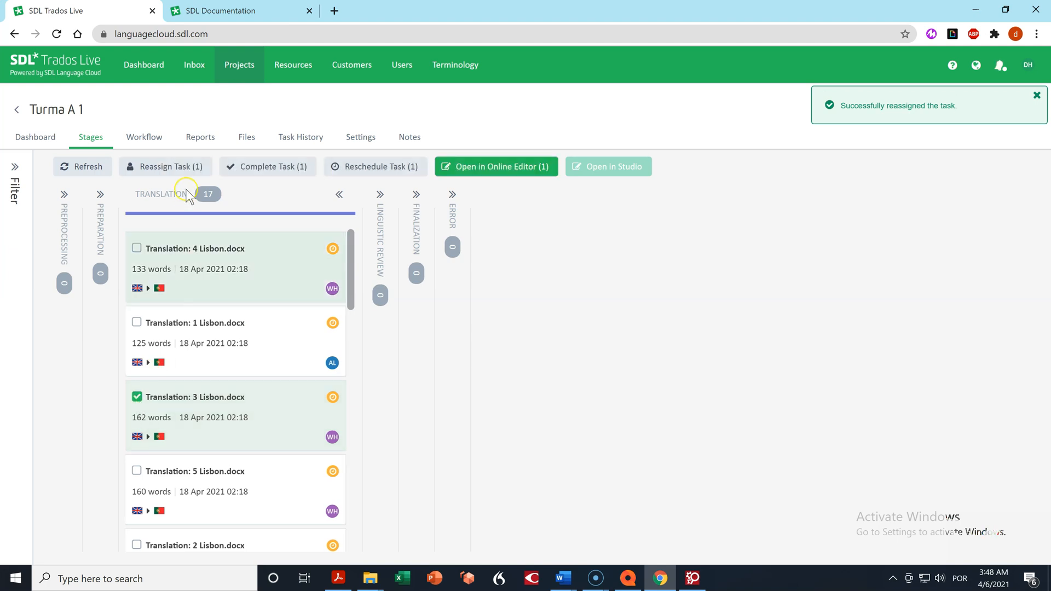
pyautogui.click(178, 166)
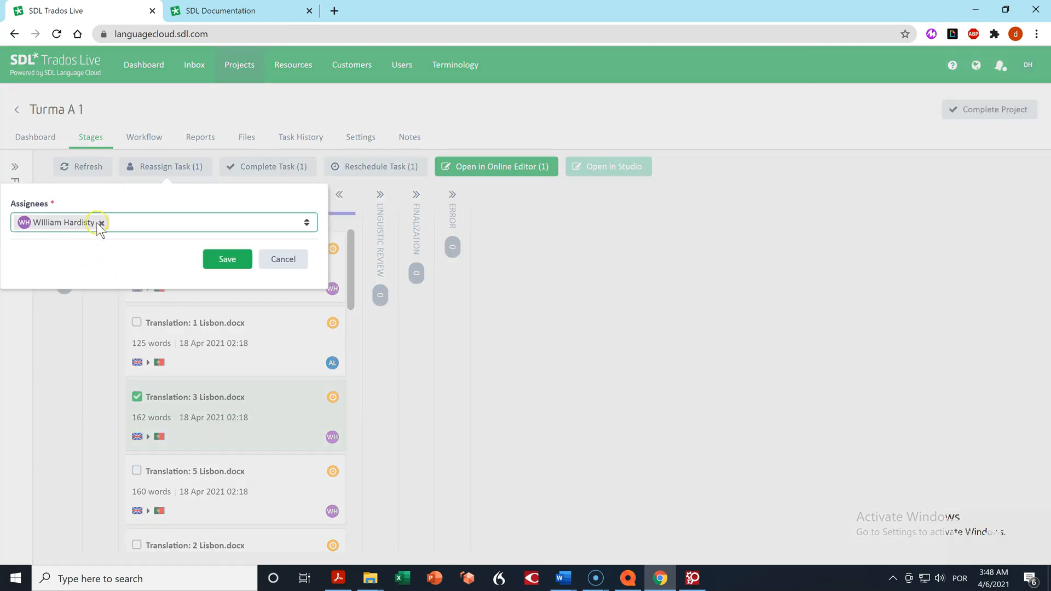
pyautogui.click(102, 224)
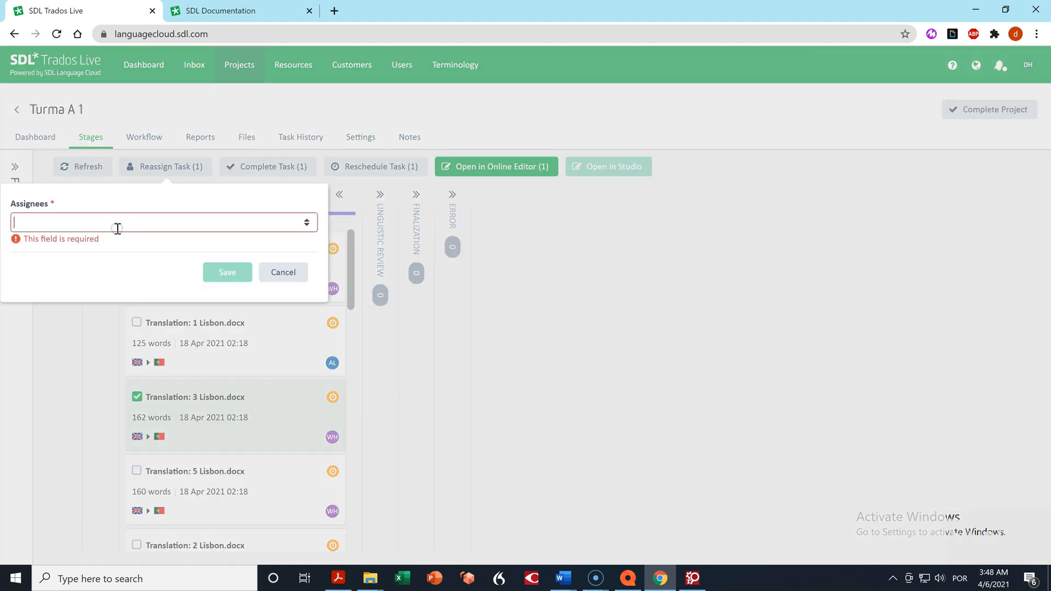
pyautogui.write('fran')
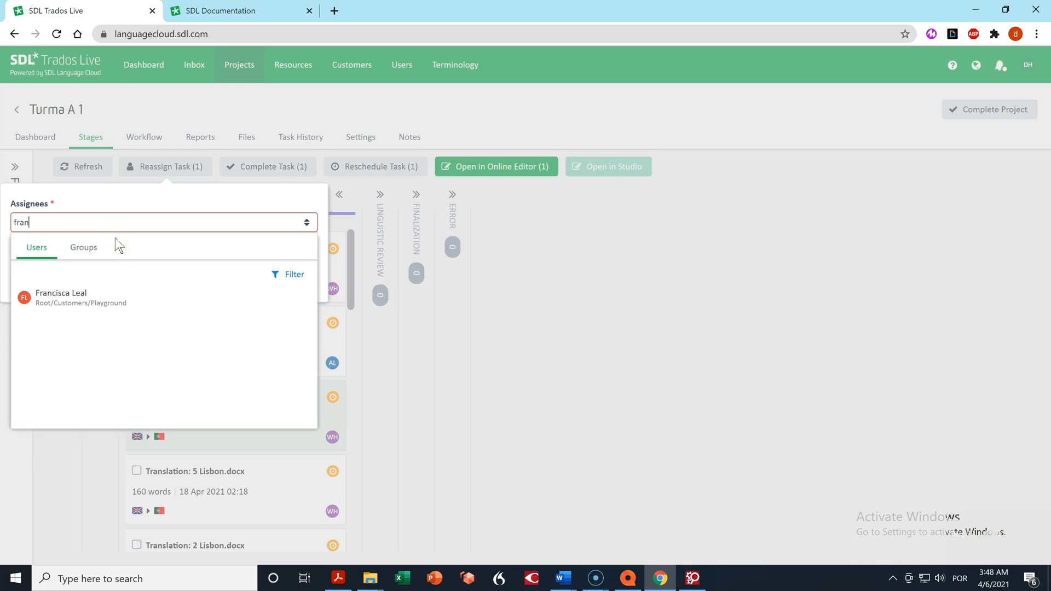
pyautogui.click(62, 296)
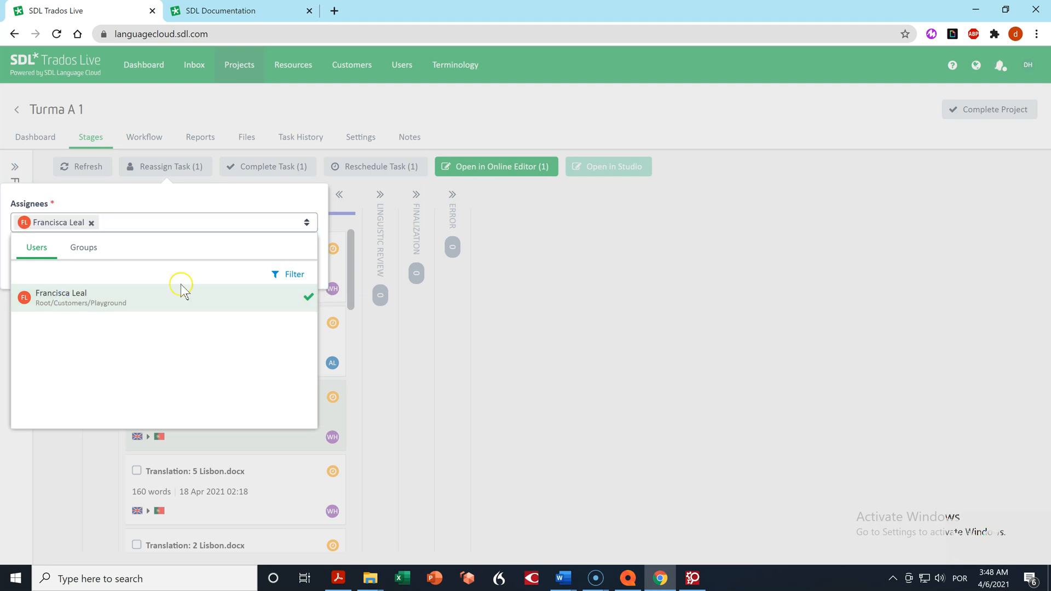
pyautogui.click(307, 222)
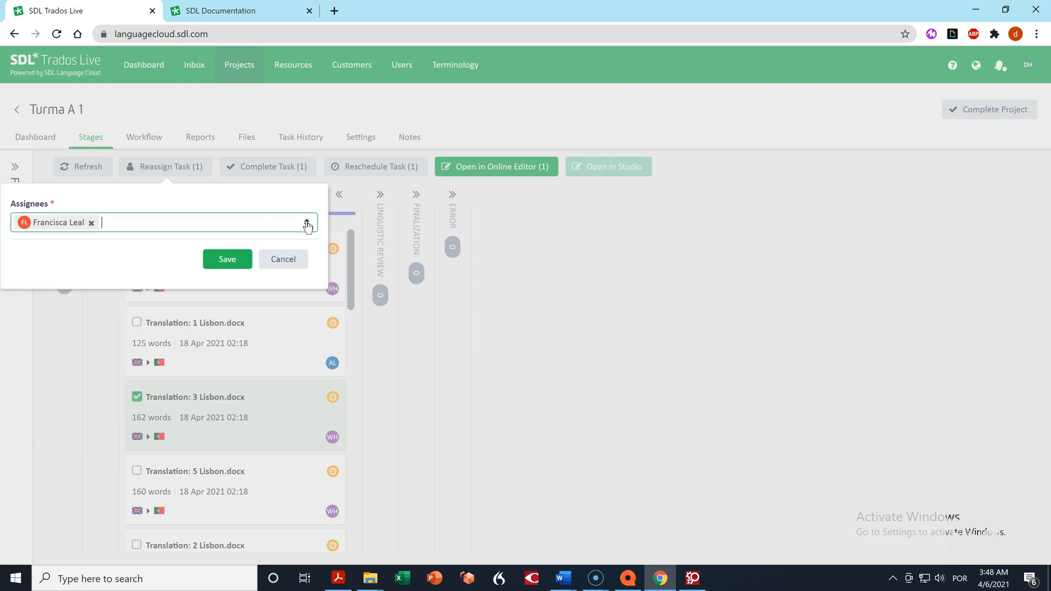
pyautogui.click(228, 262)
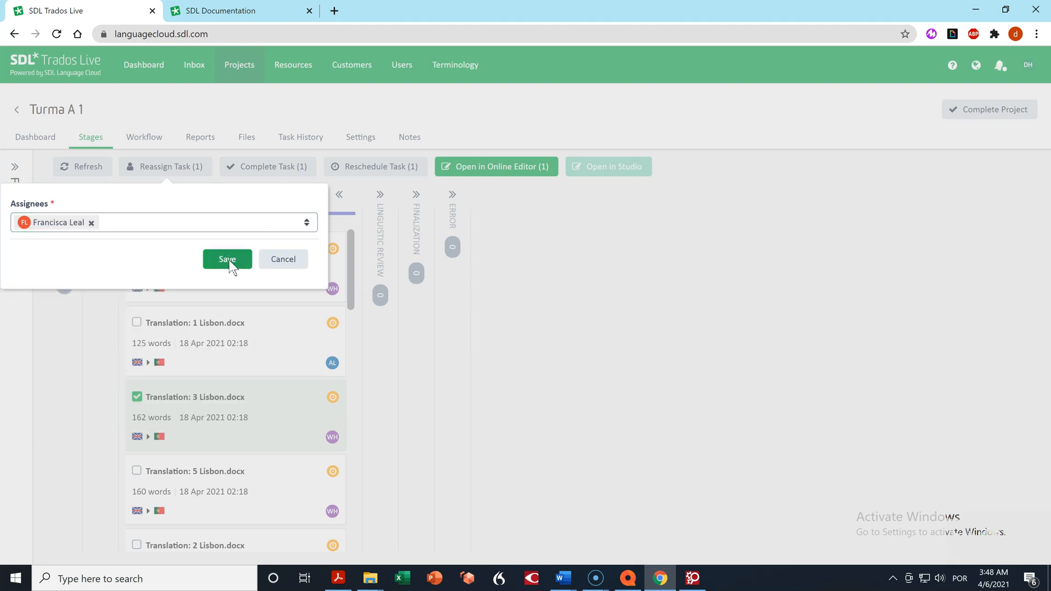
pyautogui.click(237, 343)
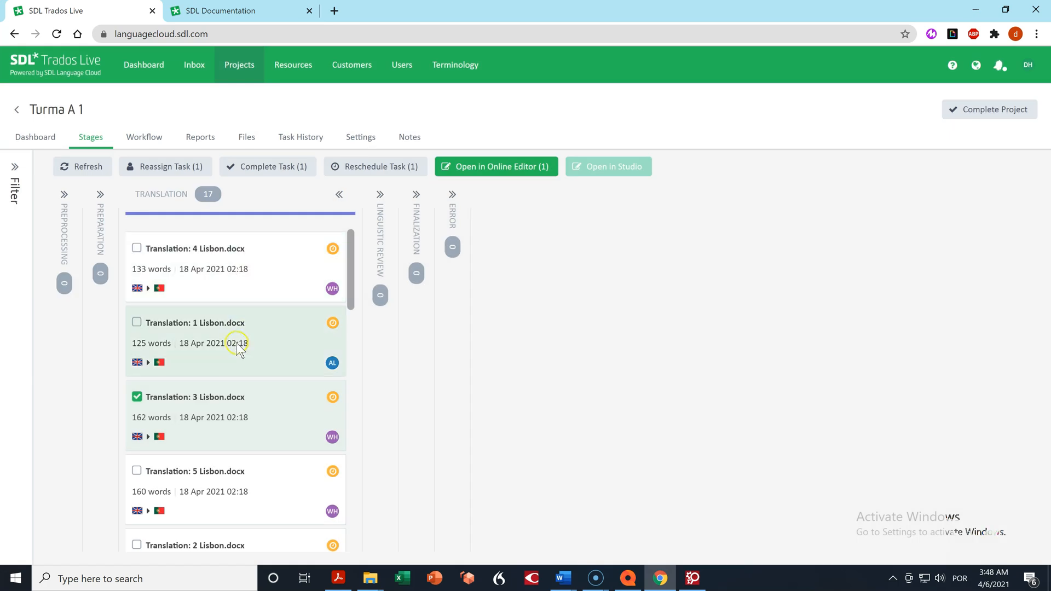
# - Reassign the 4 Lisbon.docx translation task, replacing its current assignee with the user with the initials GS, and save
pyautogui.click(135, 249)
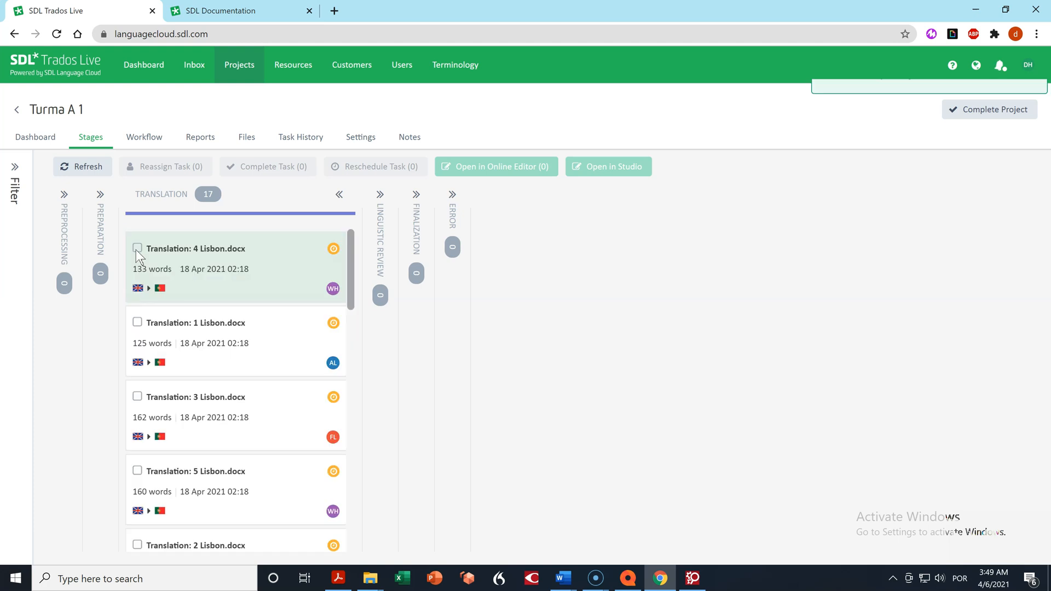
pyautogui.click(163, 249)
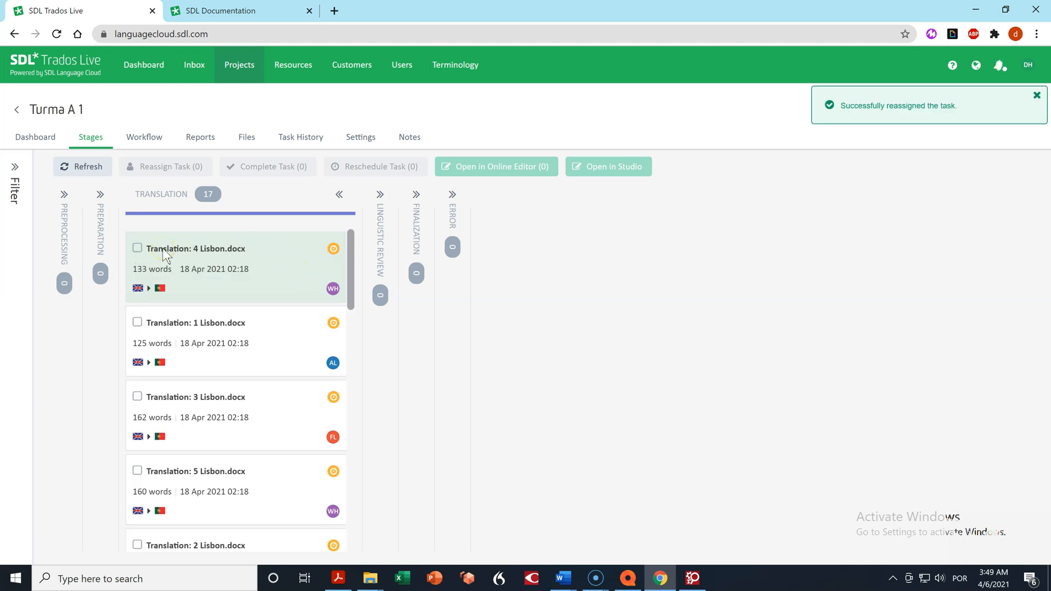
pyautogui.click(137, 249)
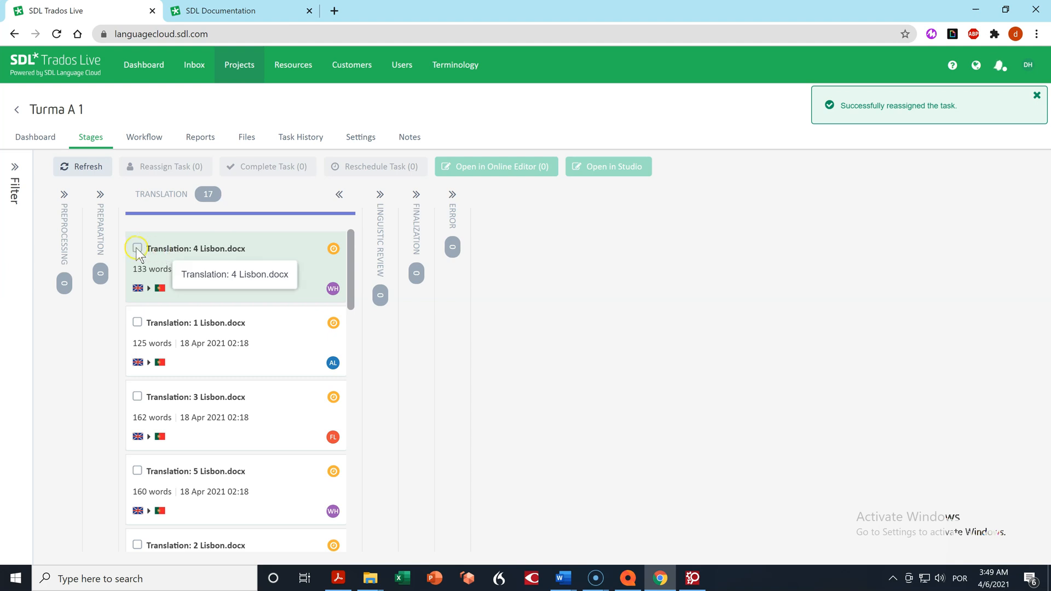
pyautogui.click(185, 257)
pyautogui.click(169, 169)
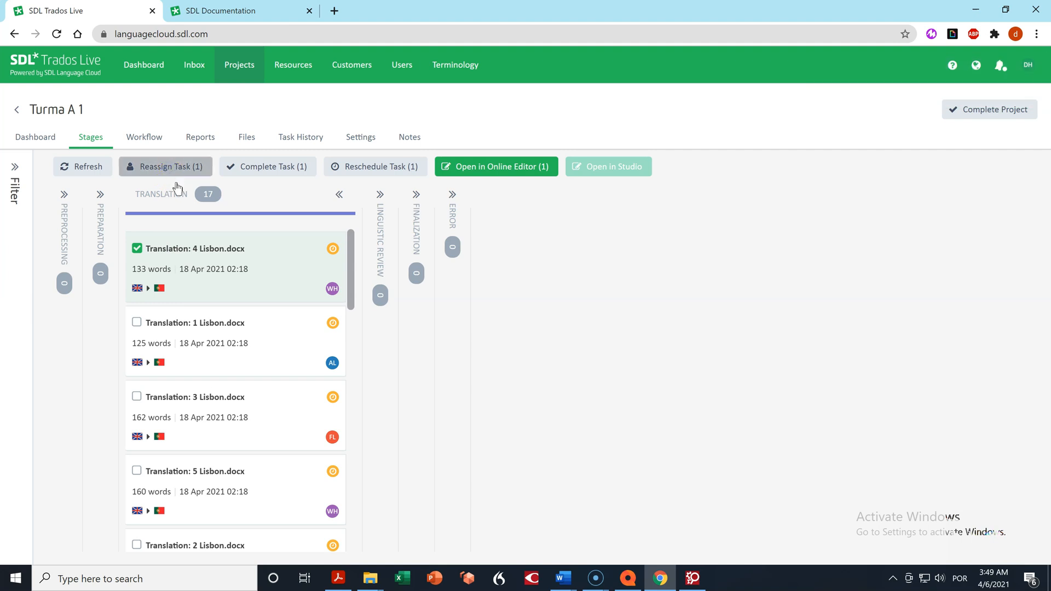
pyautogui.click(306, 289)
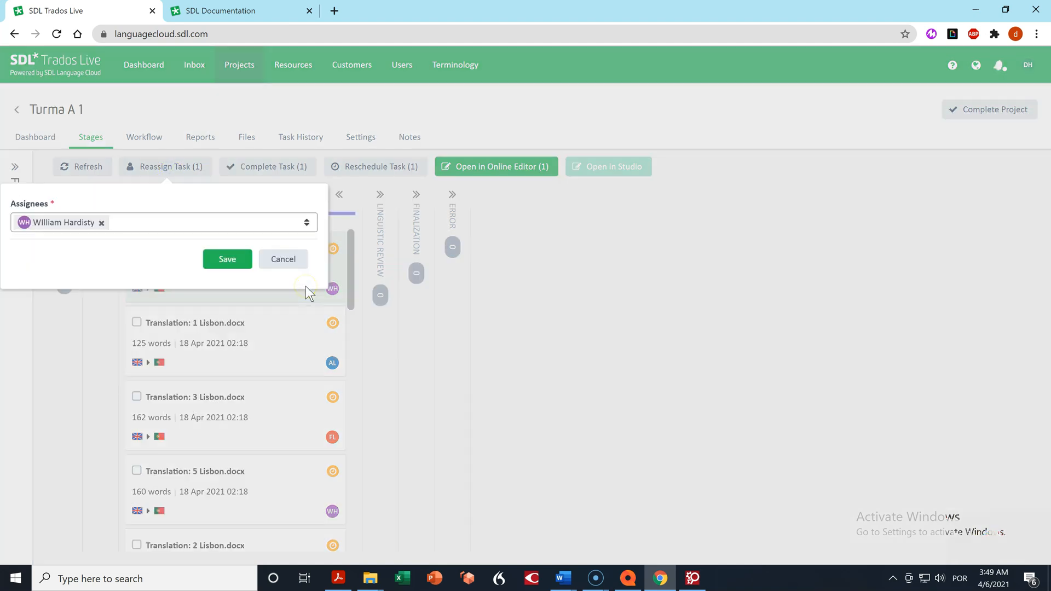
pyautogui.click(100, 225)
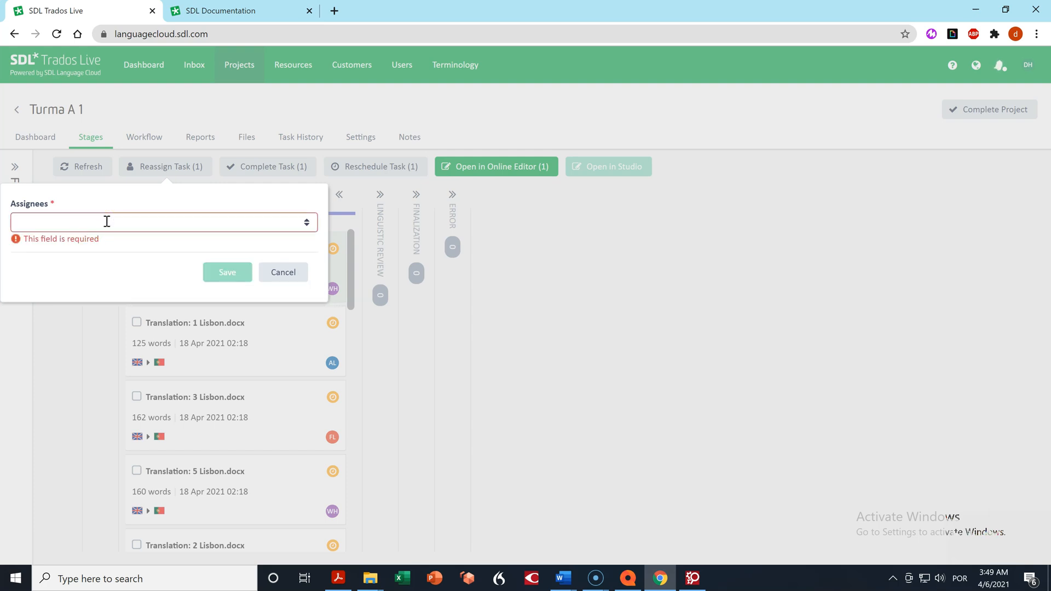
pyautogui.write('gon')
pyautogui.click(179, 313)
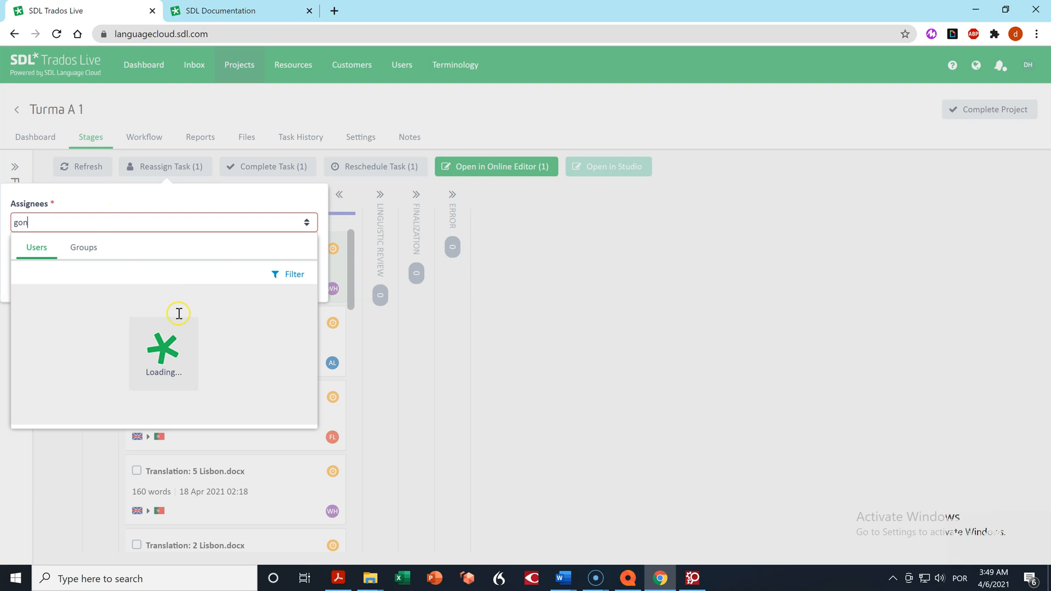
pyautogui.click(66, 296)
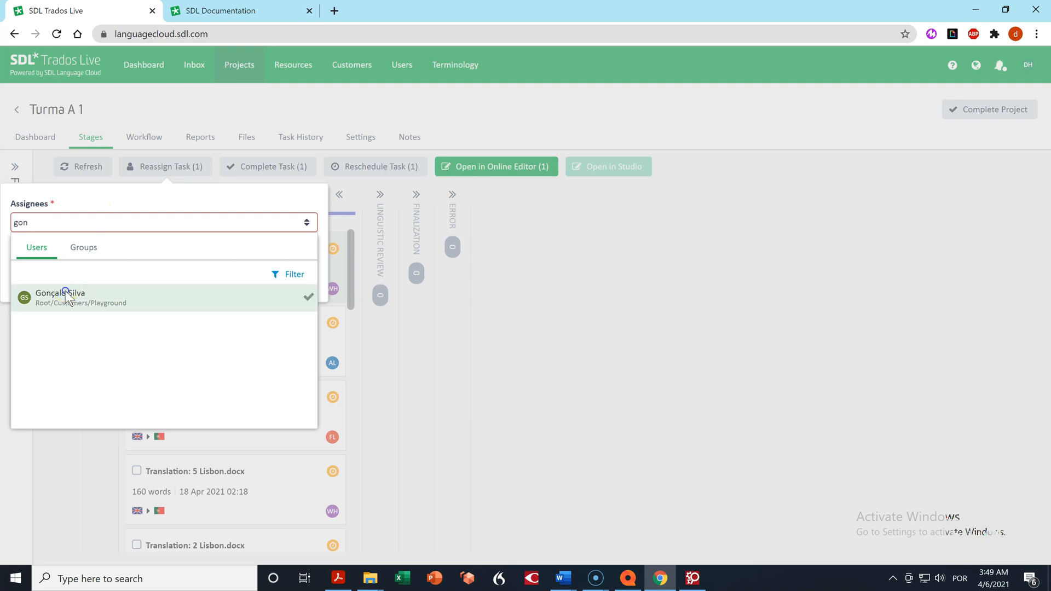
pyautogui.click(306, 222)
pyautogui.click(237, 259)
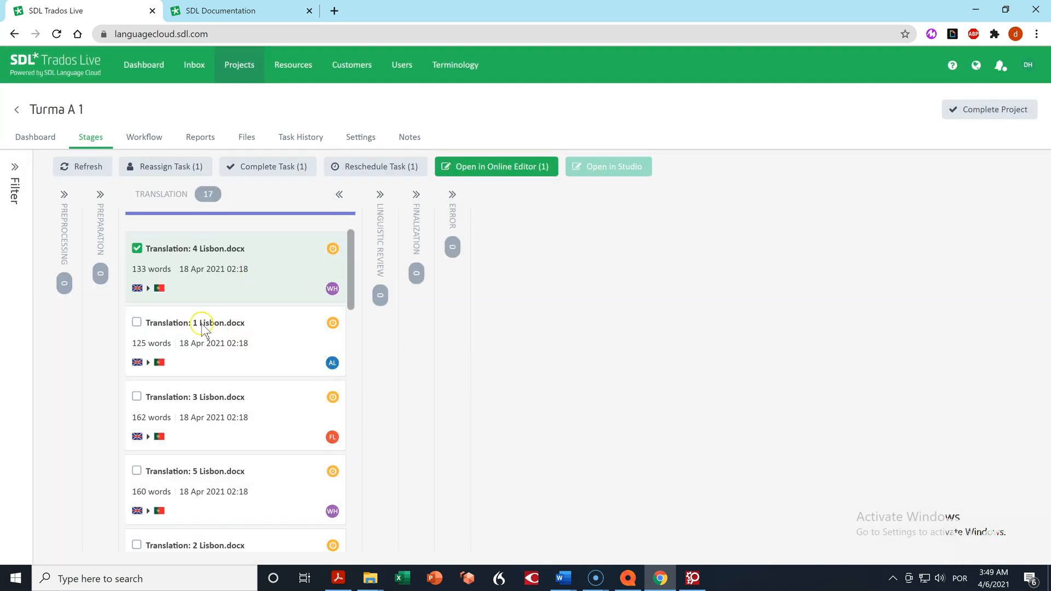
pyautogui.scroll(-2, 230, 414)
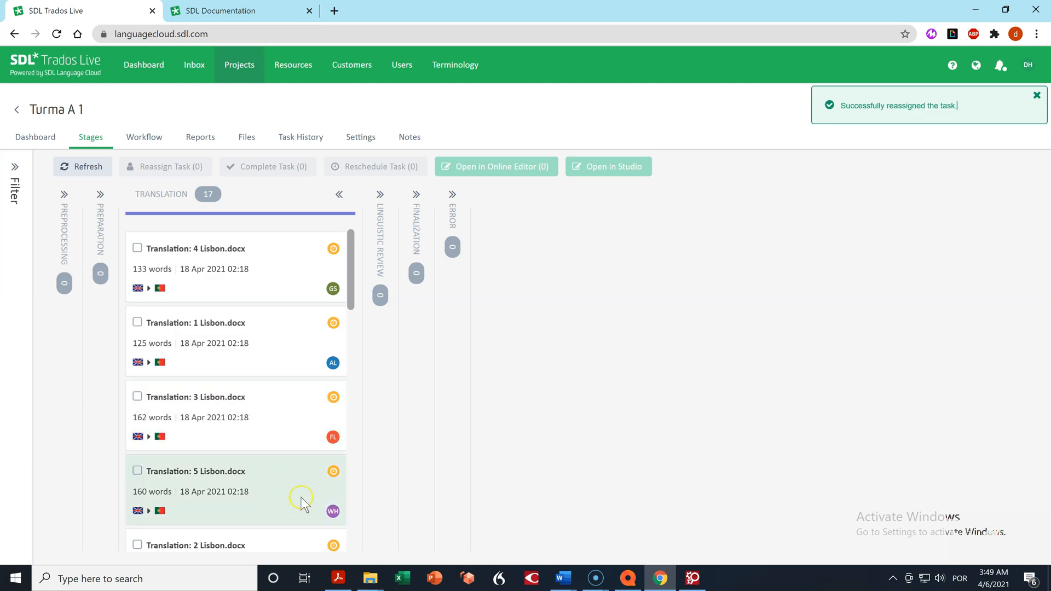
pyautogui.scroll(-1, 301, 500)
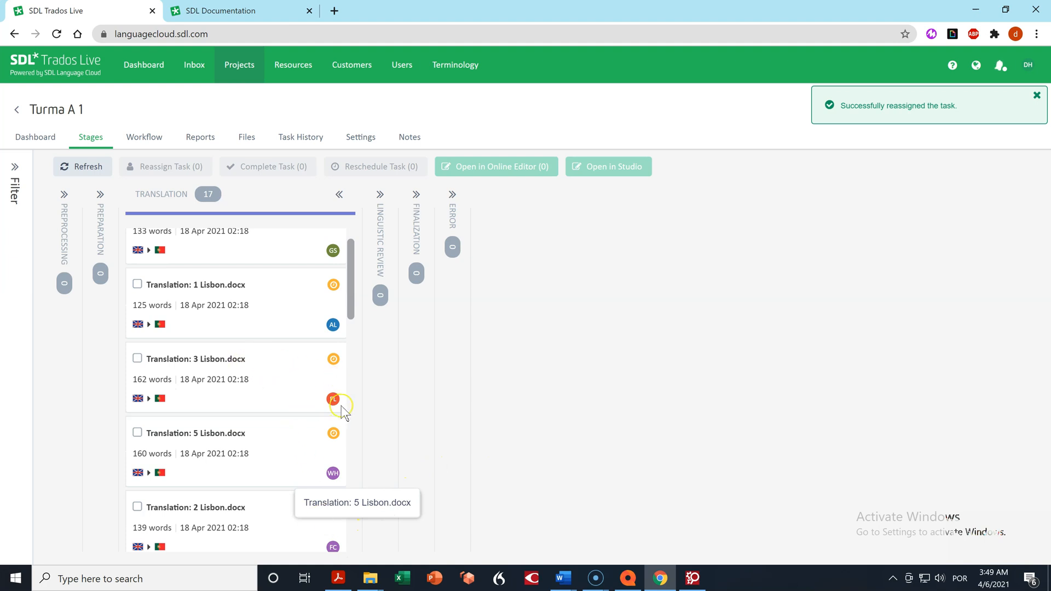
pyautogui.scroll(1, 339, 404)
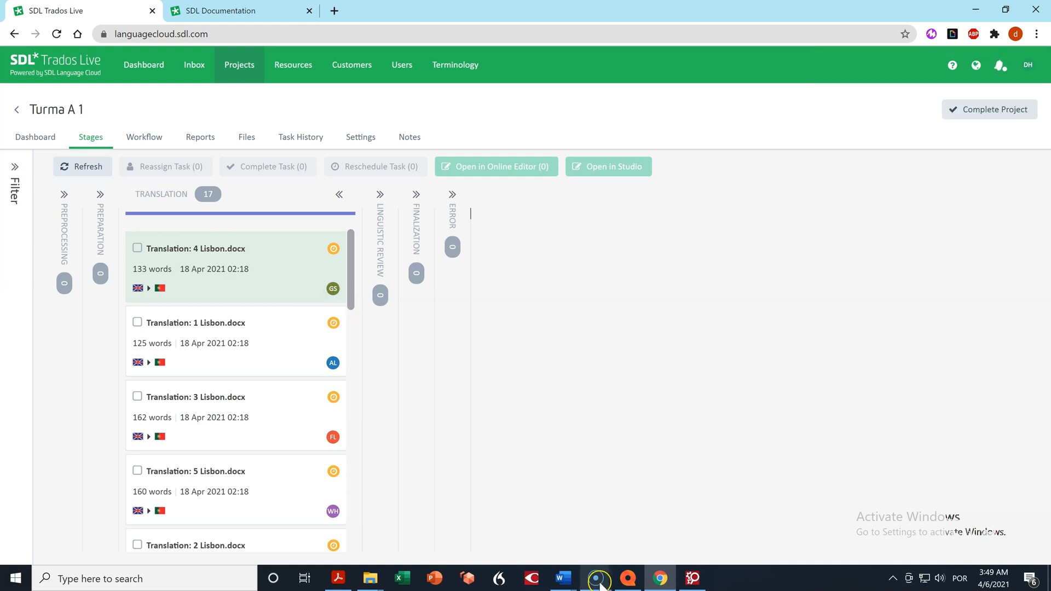
pyautogui.moveTo(598, 580)
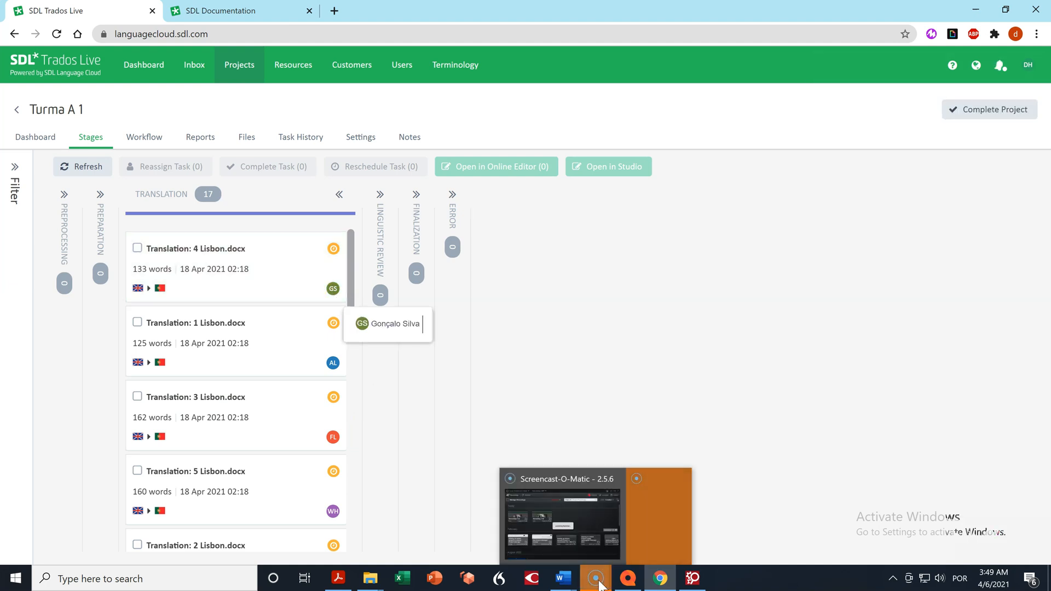
pyautogui.click(573, 509)
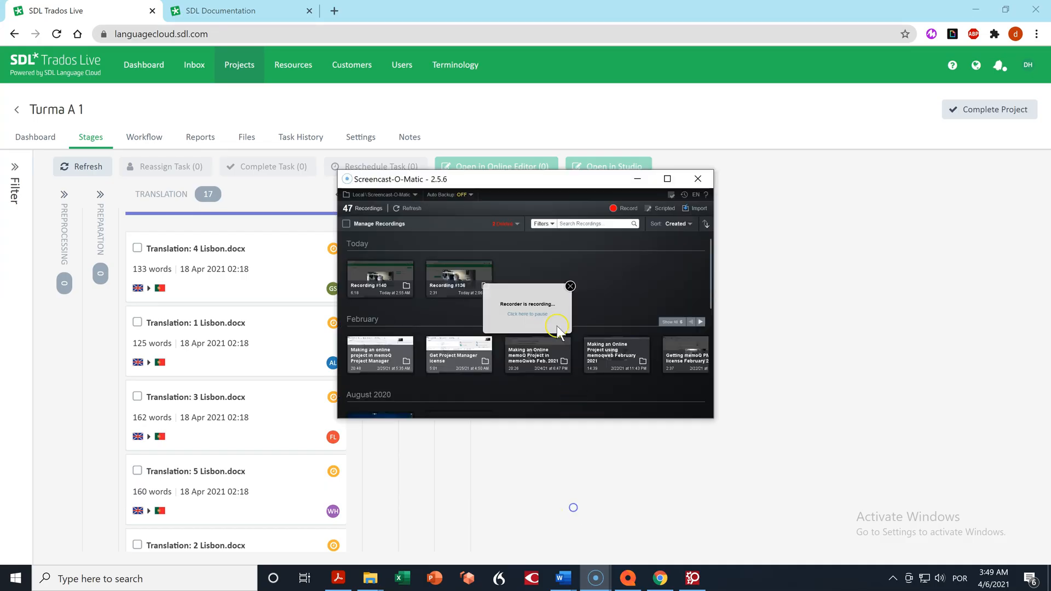
pyautogui.click(528, 315)
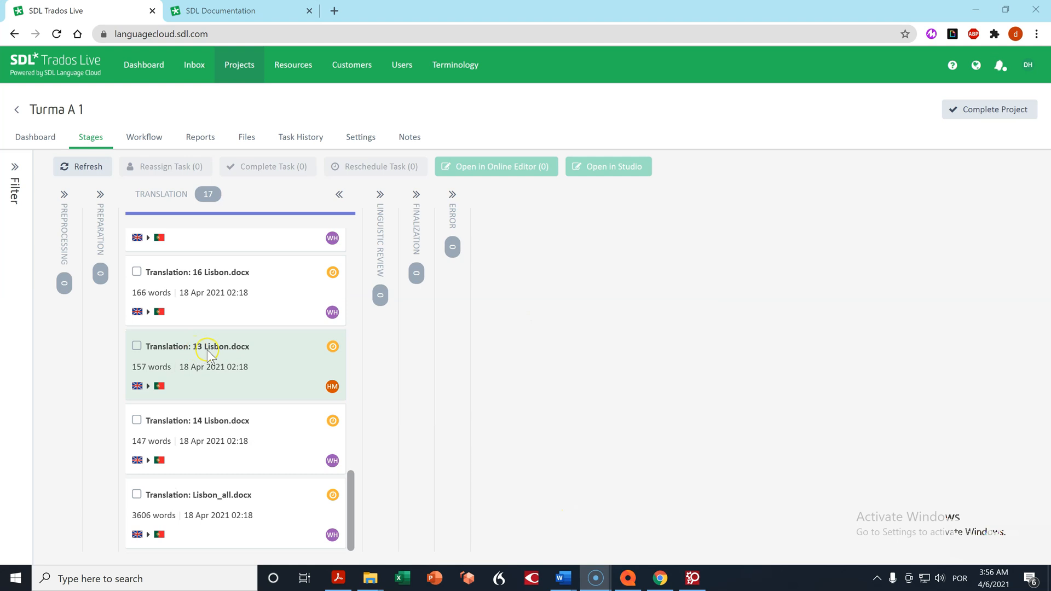
pyautogui.click(334, 390)
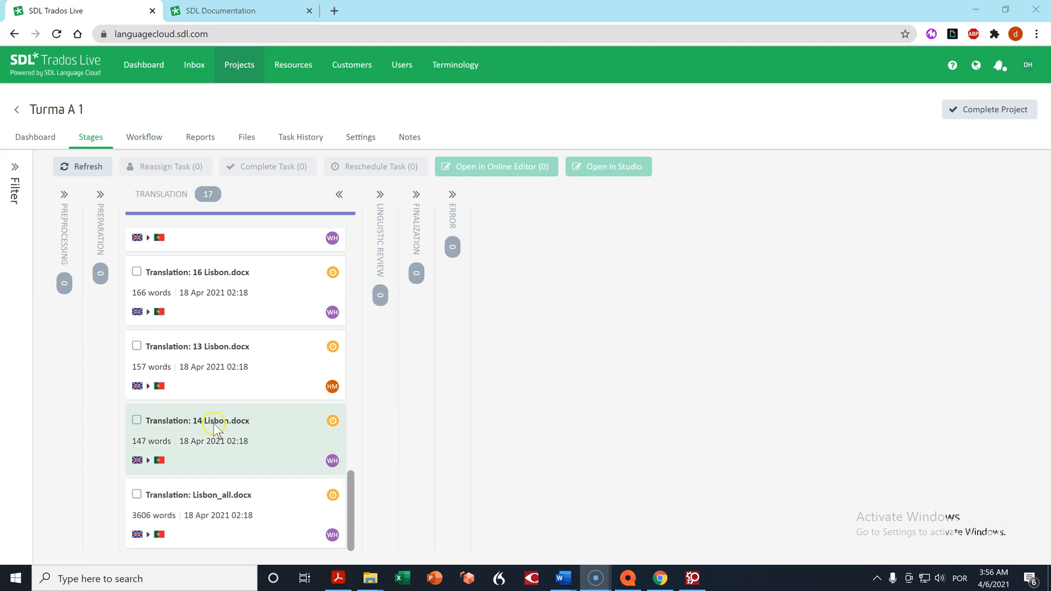
pyautogui.scroll(1, 272, 481)
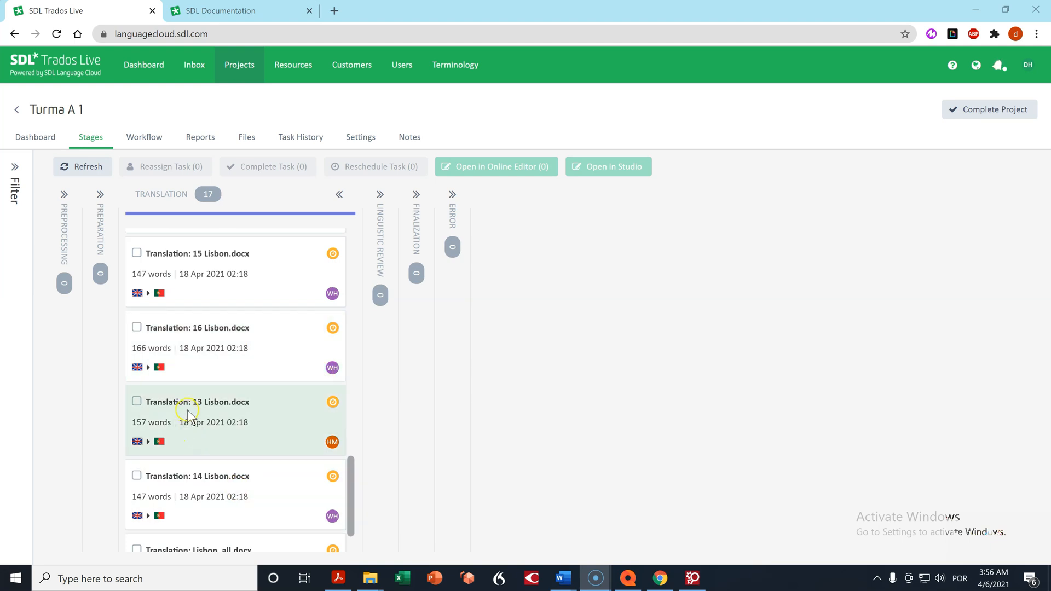
pyautogui.scroll(-1, 230, 423)
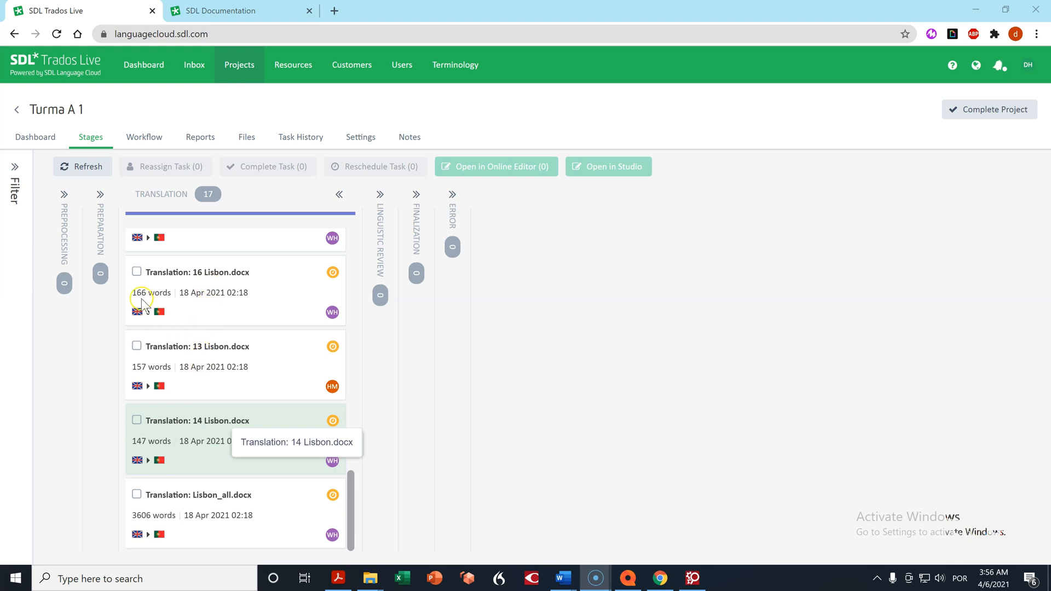
pyautogui.moveTo(142, 309)
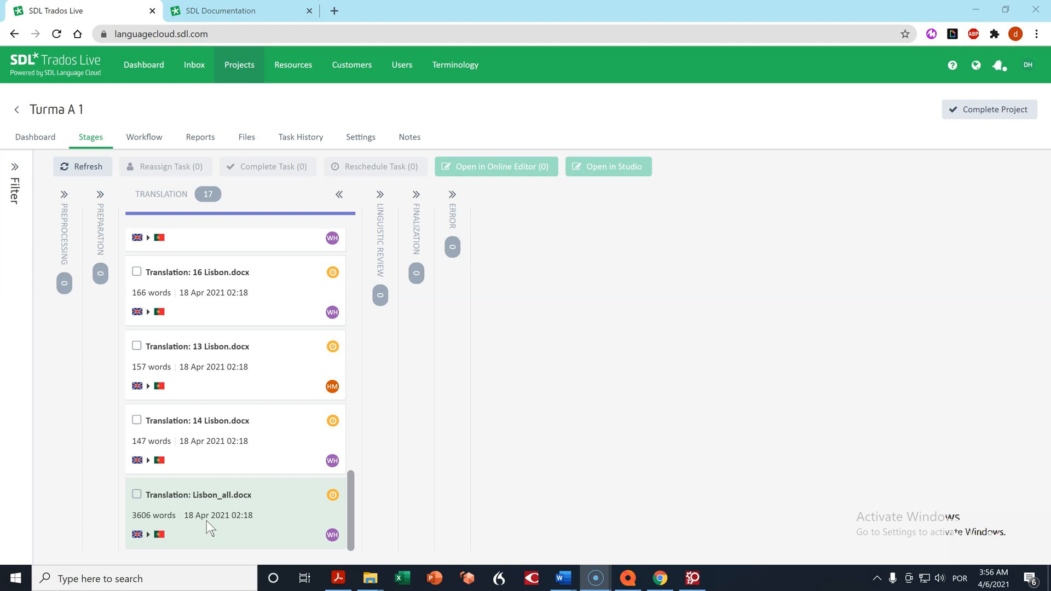
# - Select the Lisbon_all.docx translation task in the Translation stage
pyautogui.click(213, 496)
pyautogui.click(207, 495)
pyautogui.click(229, 496)
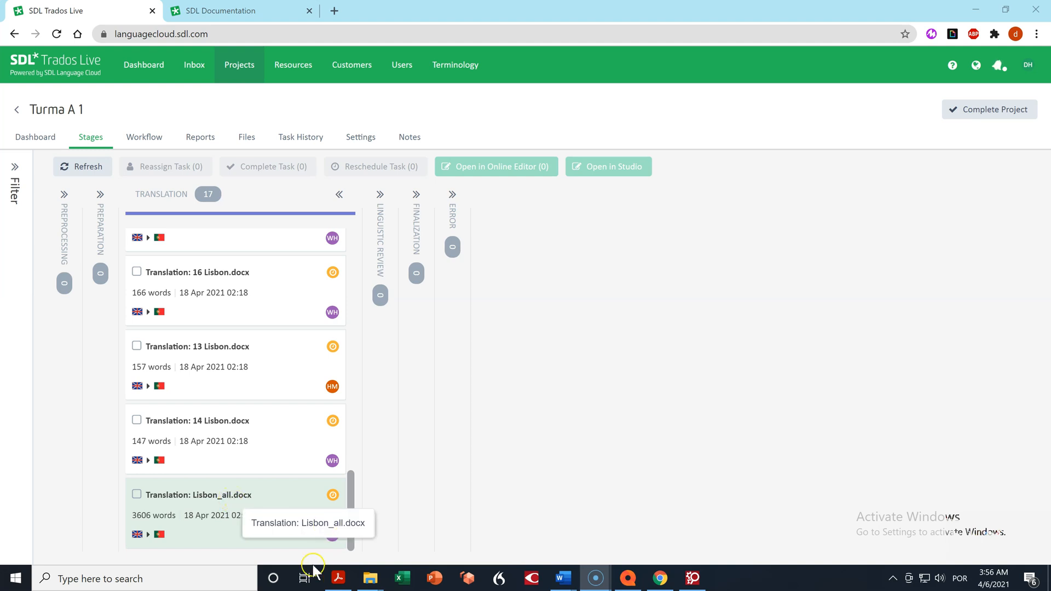
pyautogui.click(137, 495)
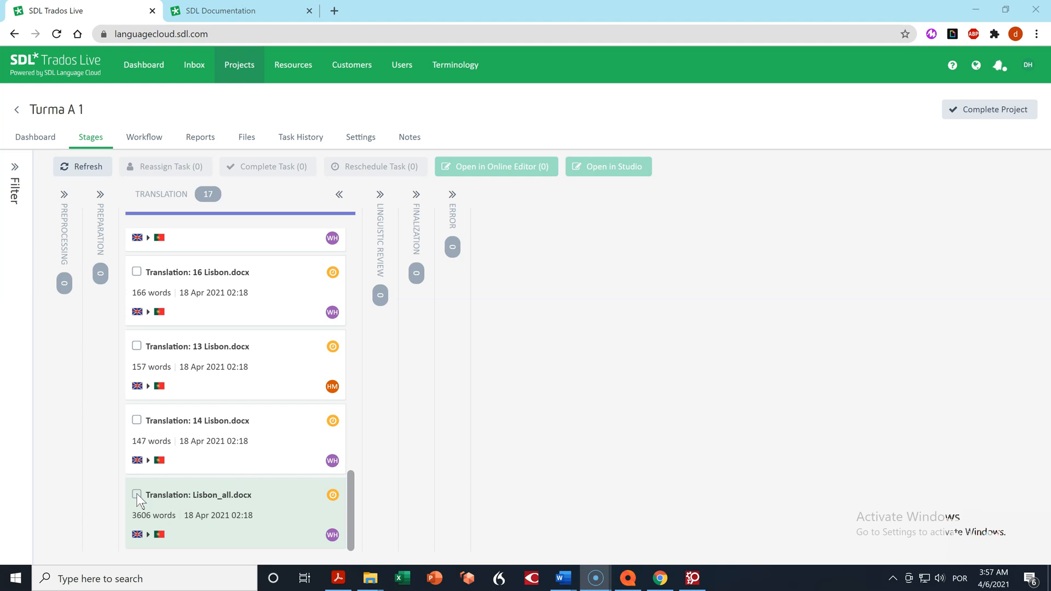
pyautogui.click(156, 498)
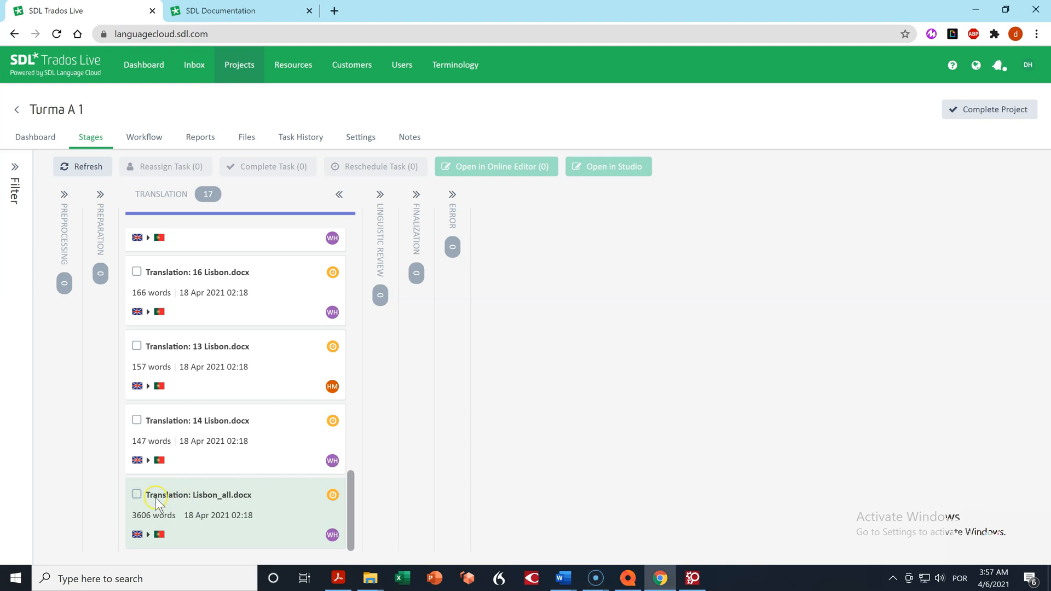
# - Examine which groups can be assigned to the Lisbon_all.docx translation task, and close the reassignment without saving
pyautogui.click(174, 167)
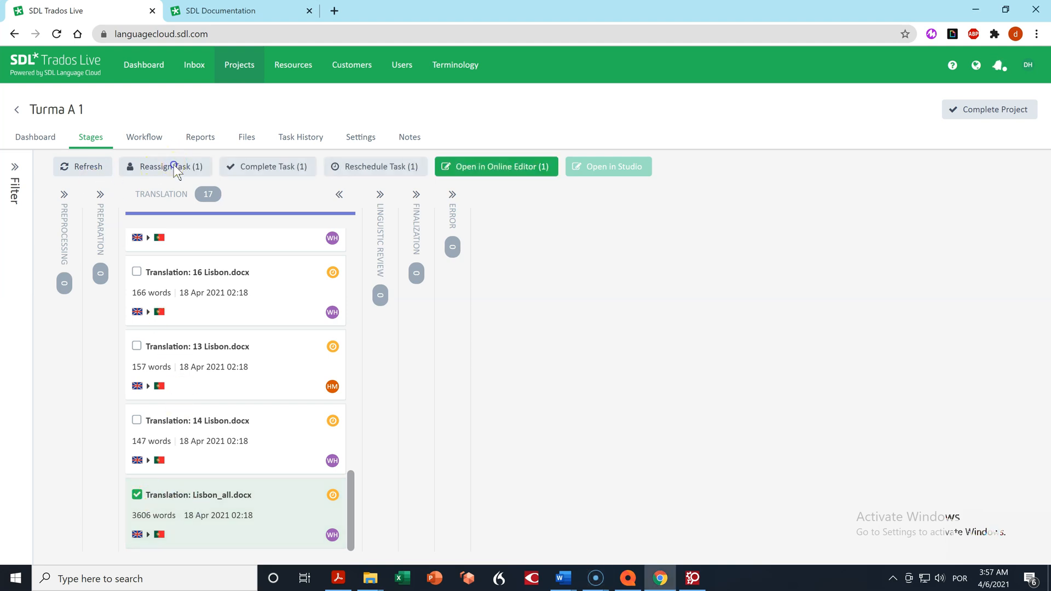
pyautogui.click(344, 459)
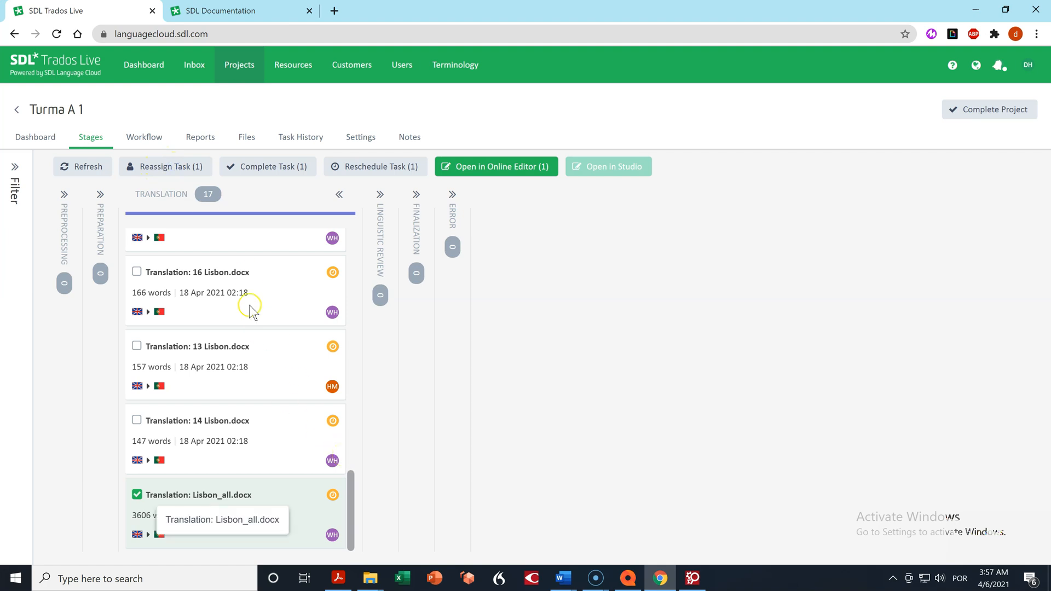
pyautogui.click(164, 167)
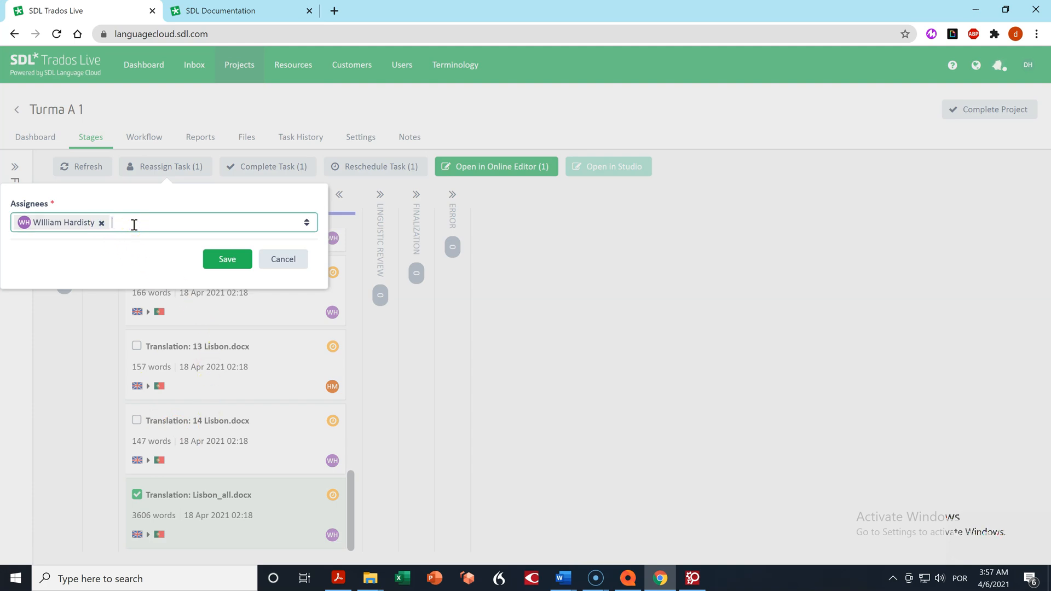
pyautogui.click(265, 208)
pyautogui.click(172, 220)
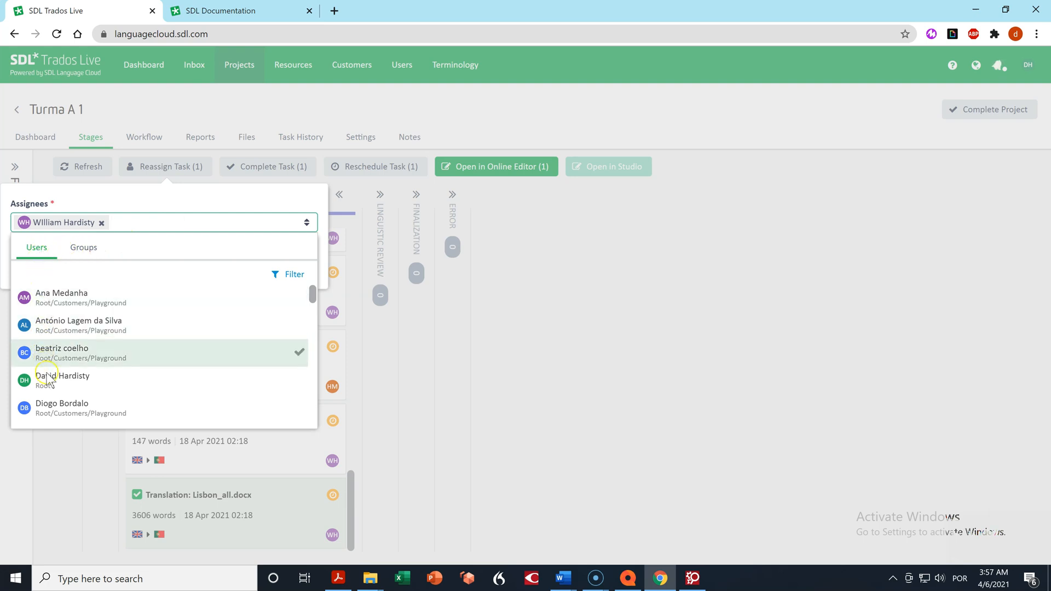
pyautogui.click(84, 248)
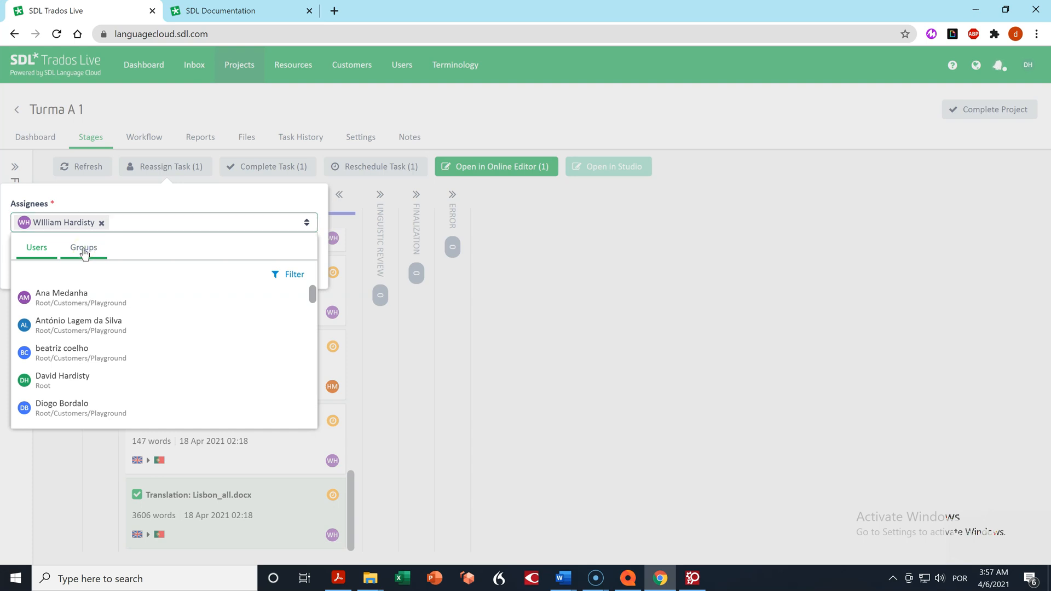
pyautogui.click(102, 323)
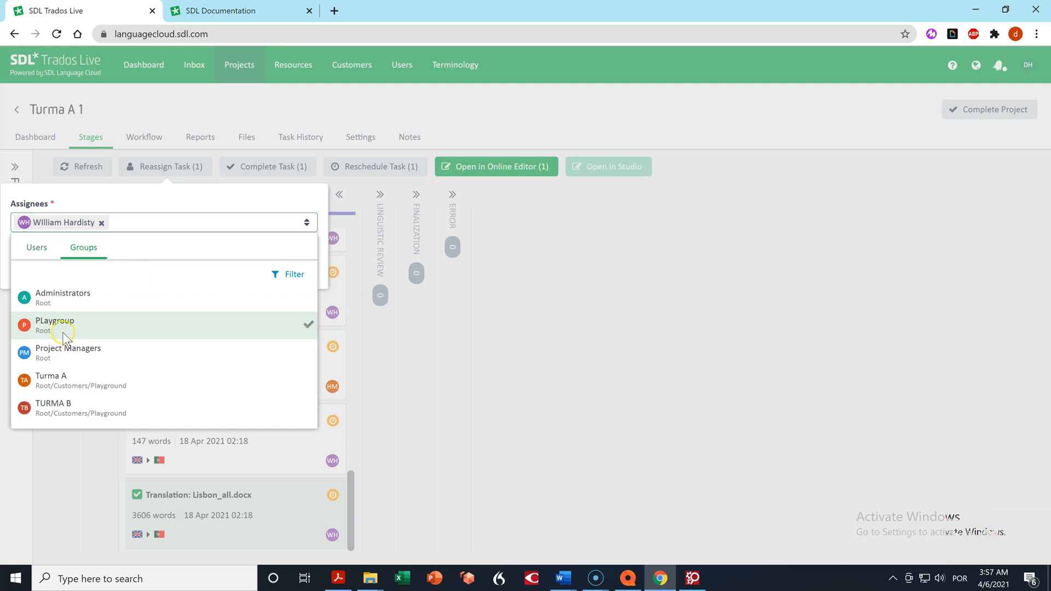
pyautogui.click(41, 383)
pyautogui.click(62, 412)
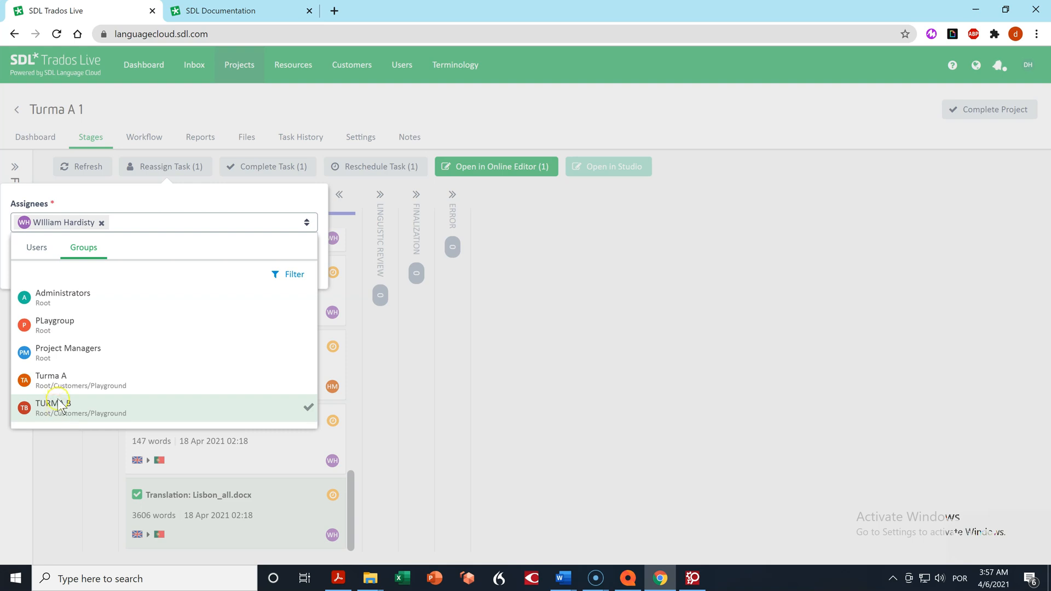
pyautogui.click(62, 385)
pyautogui.click(67, 415)
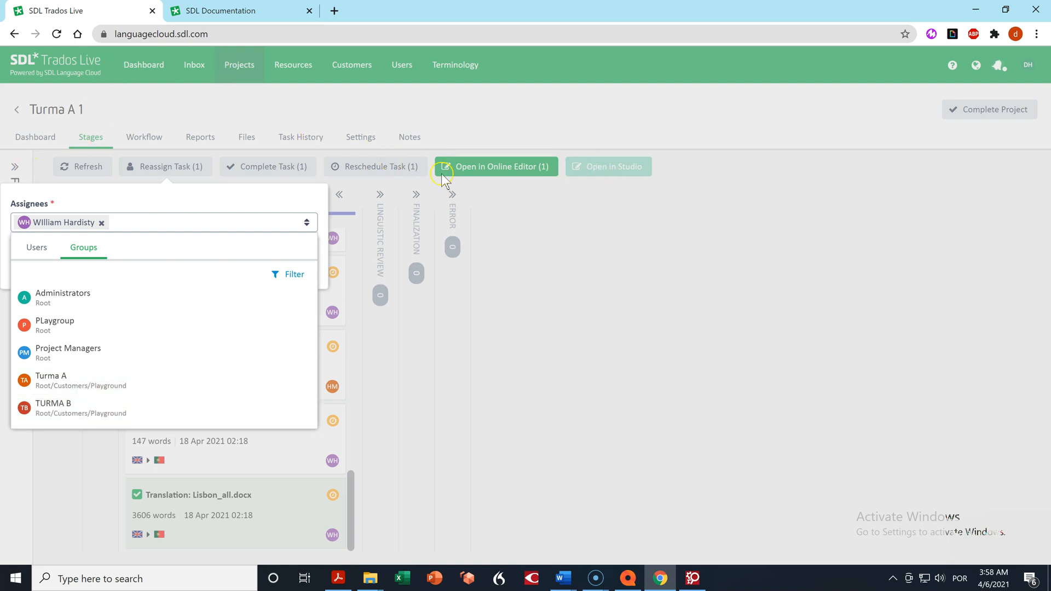
pyautogui.click(233, 207)
pyautogui.click(226, 261)
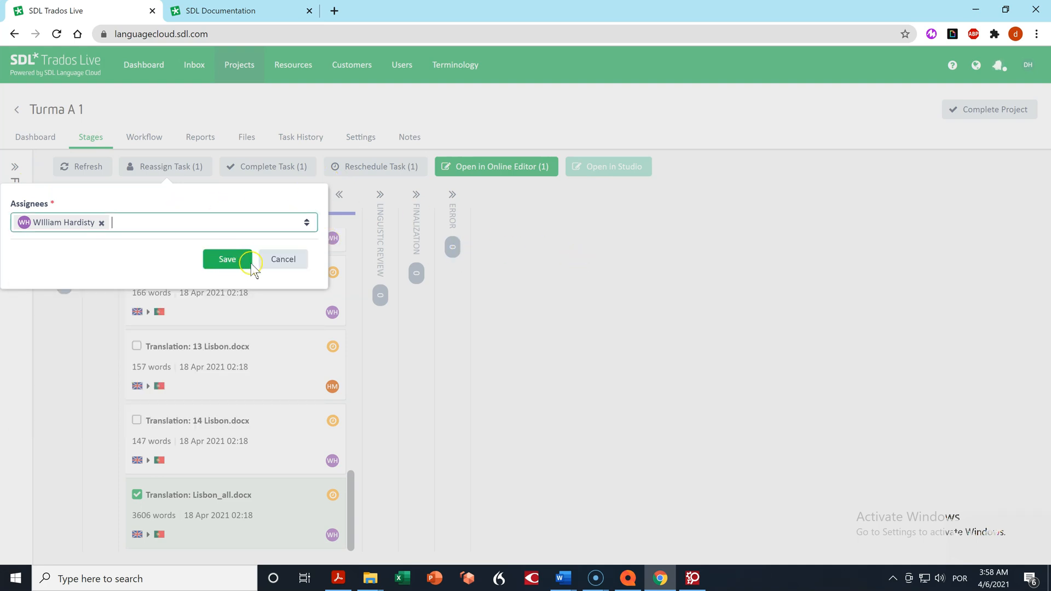
pyautogui.click(283, 259)
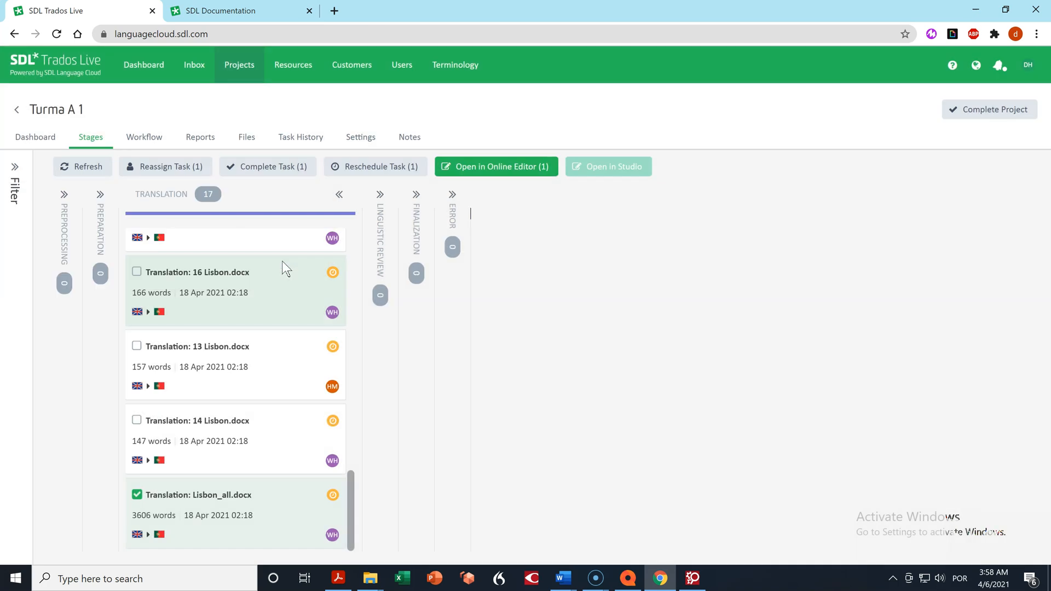
pyautogui.click(199, 285)
pyautogui.click(217, 349)
pyautogui.click(342, 338)
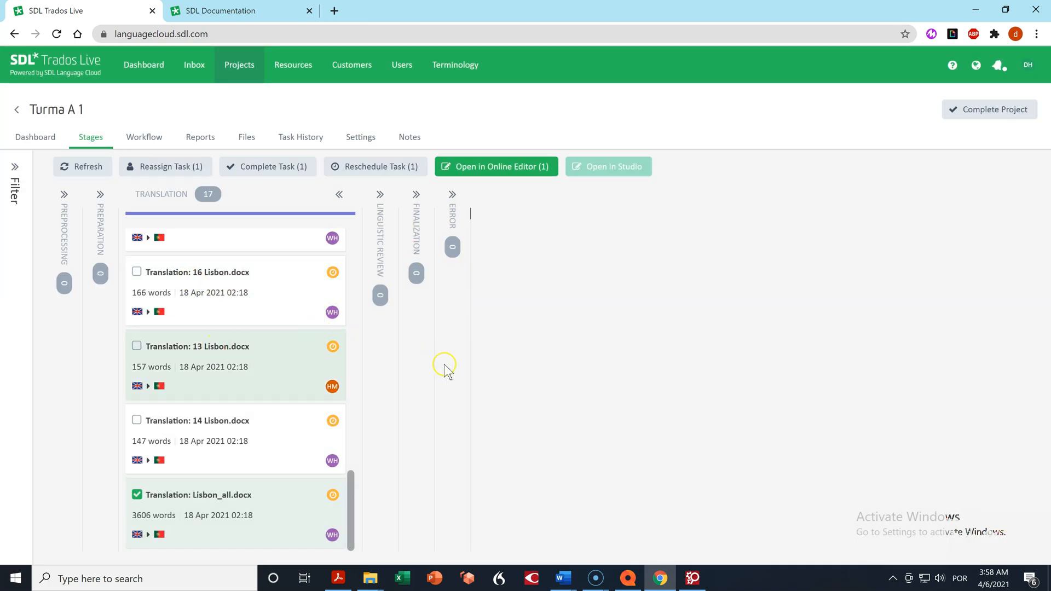